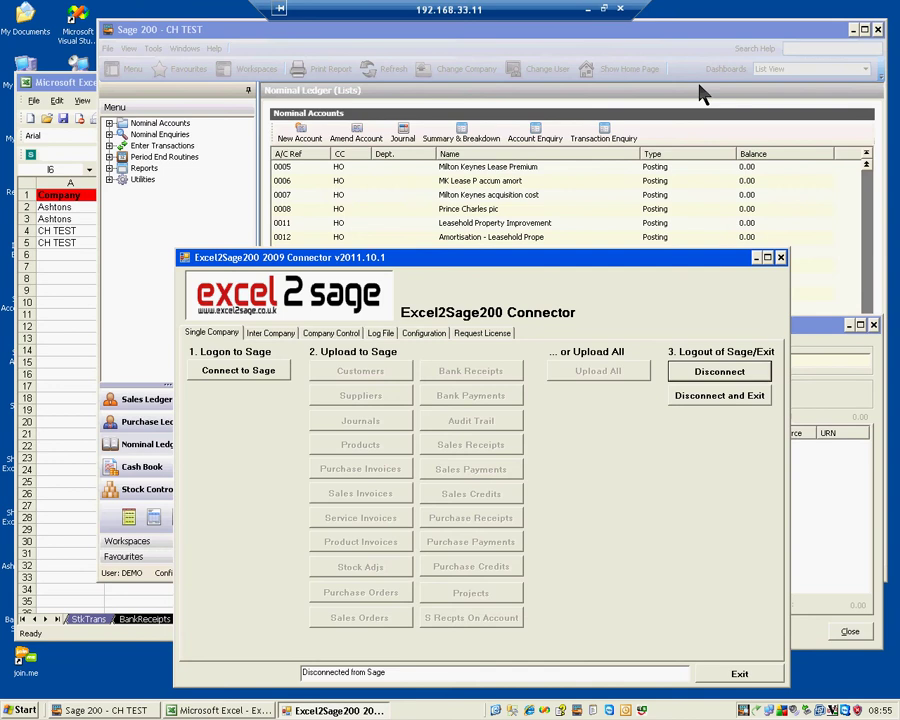
Check Sage's empty NL Transaction Enquiry, then show the InterJournals sheet with its four journal lines
left_click(683, 35)
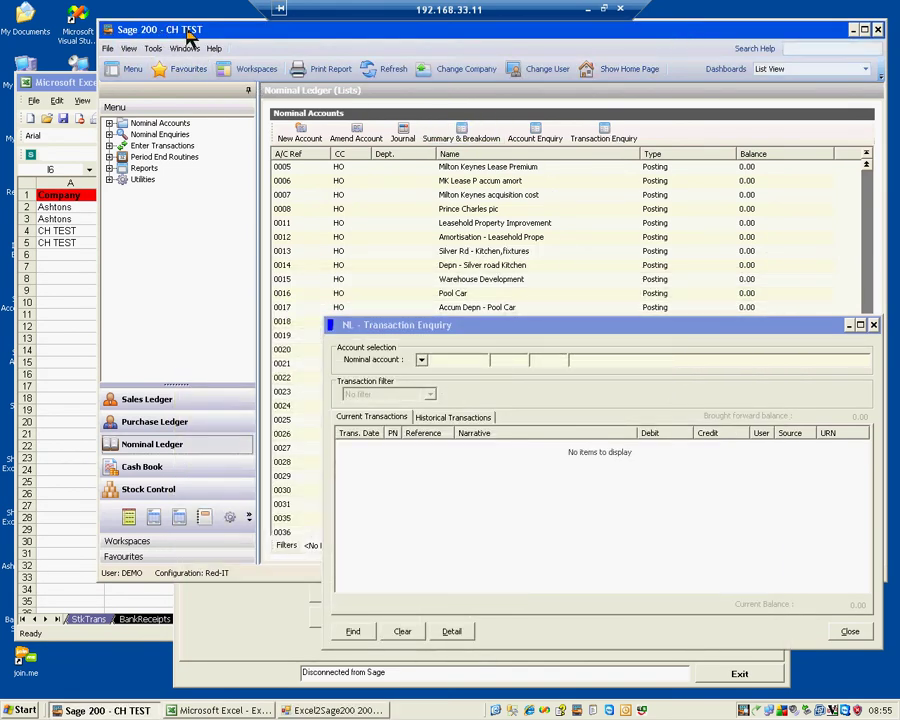
left_click(88, 82)
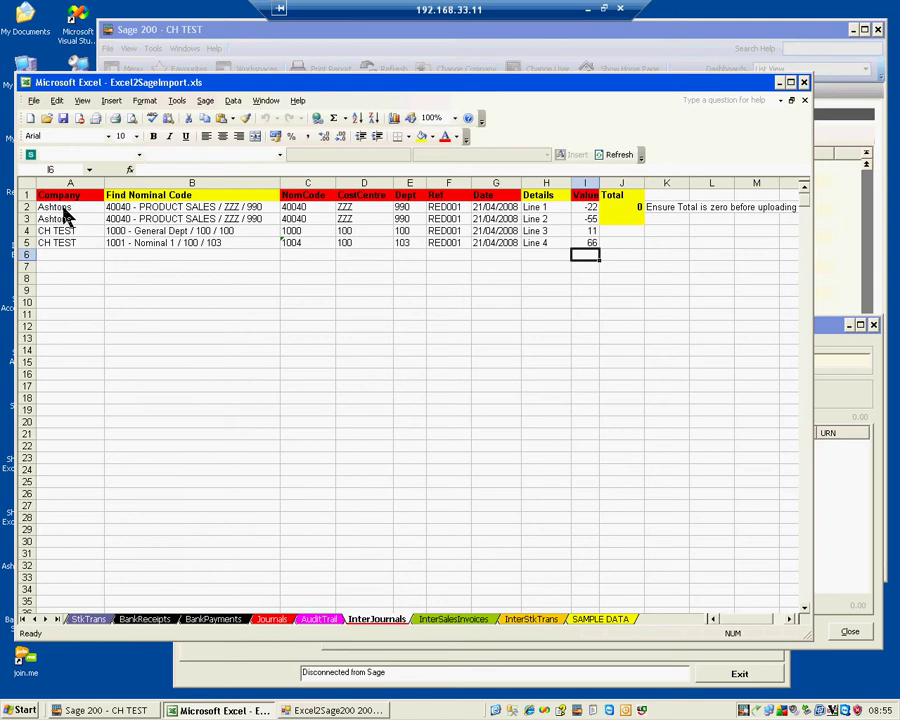
left_click_drag(64, 211, 65, 228)
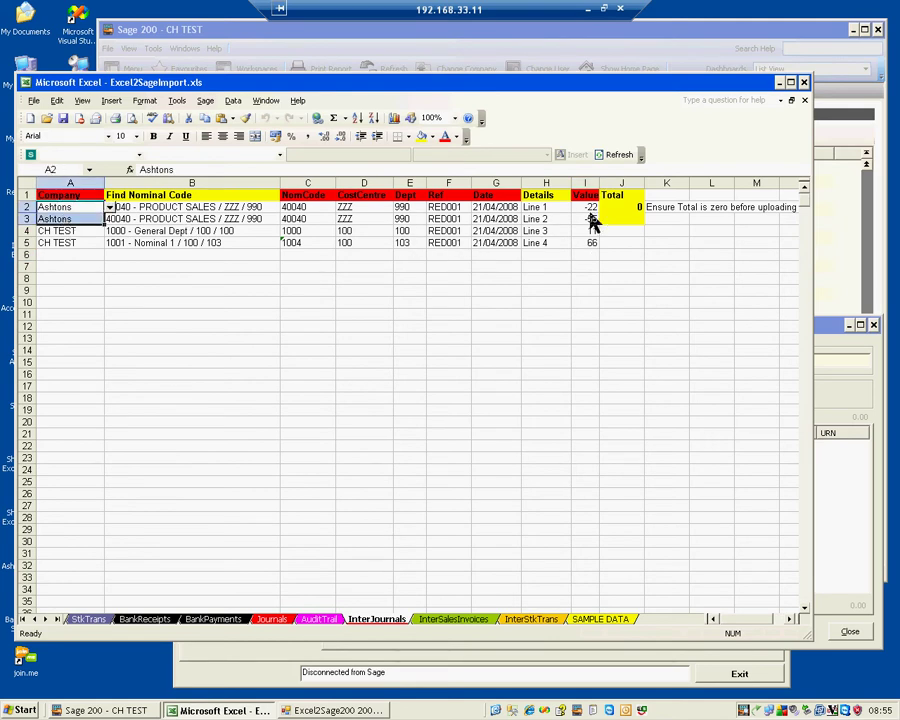
left_click_drag(589, 210, 590, 228)
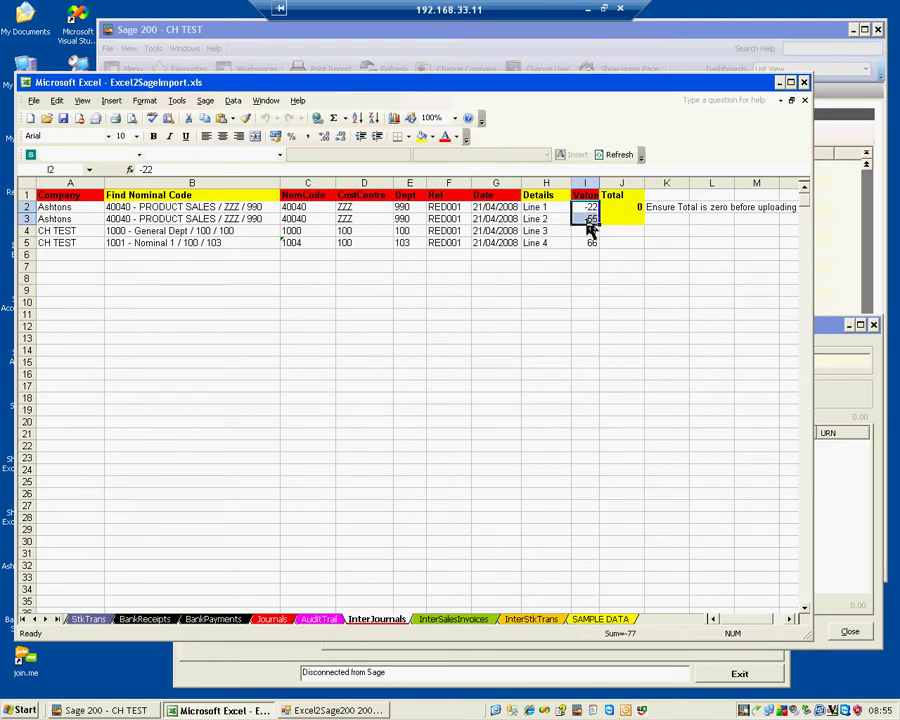
left_click(58, 232)
left_click_drag(58, 236, 84, 250)
left_click_drag(576, 236, 584, 249)
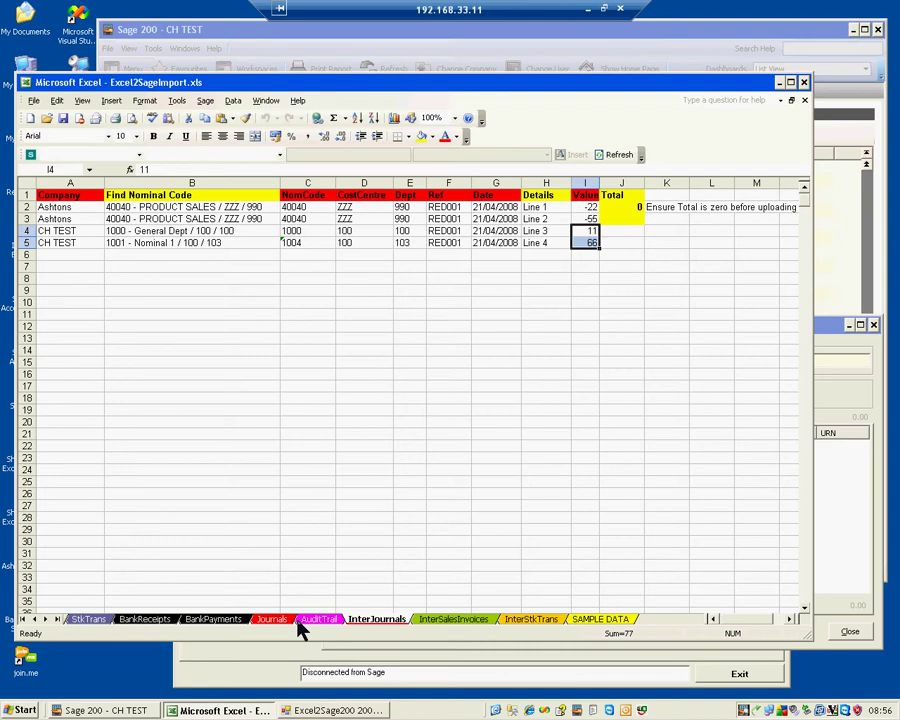
Review the Ashtons and CH TEST entries under Company Control, then connect to Sage as CH TEST
left_click(271, 654)
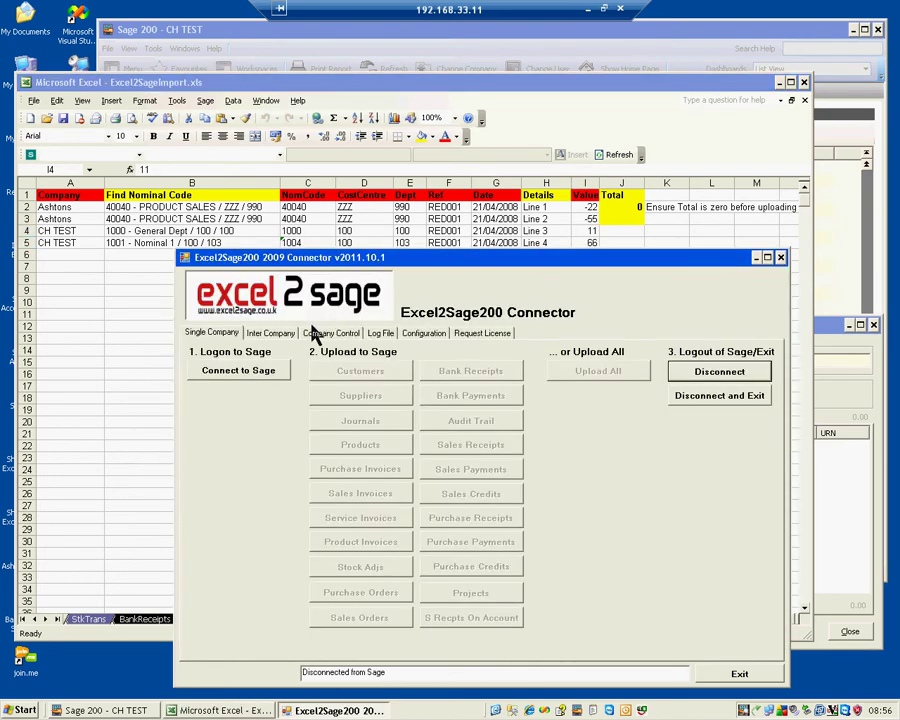
left_click(430, 338)
left_click(343, 338)
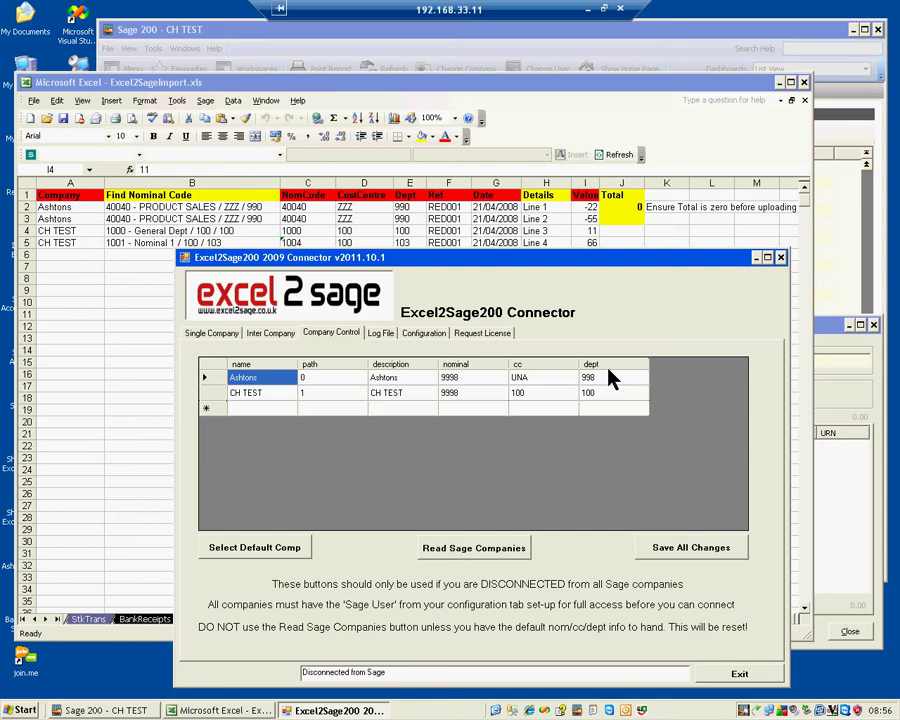
left_click(212, 335)
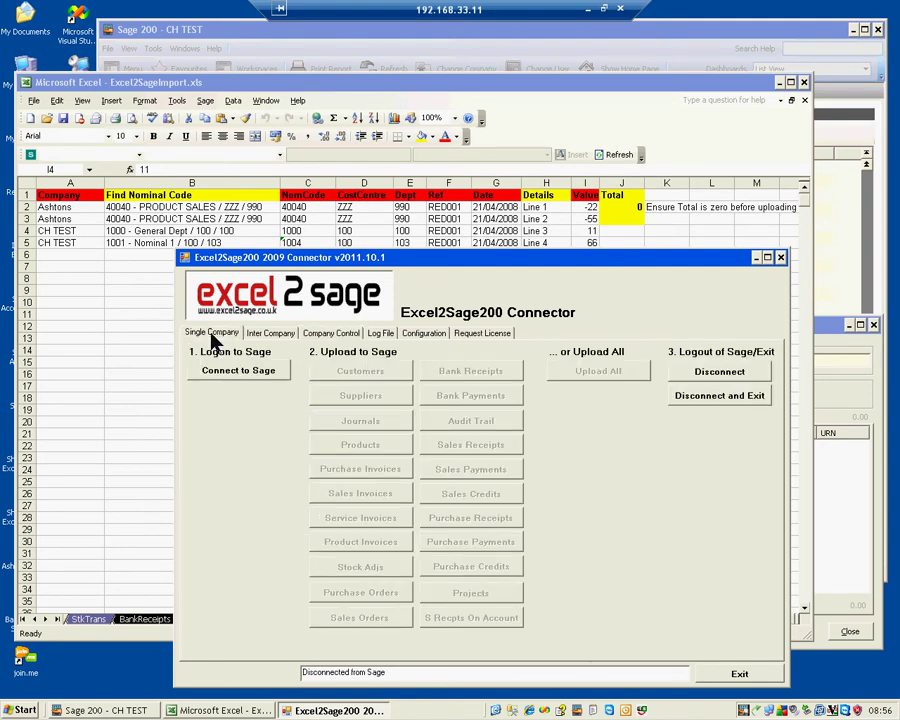
left_click(240, 372)
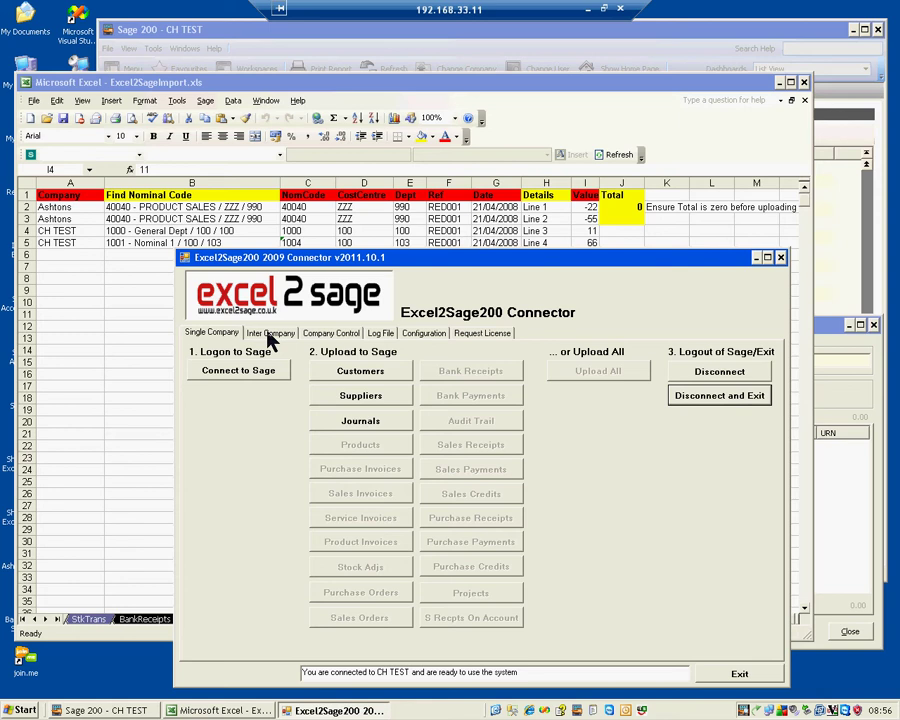
Upload the inter-company journals to Sage, then disconnect the connector from Sage
left_click(271, 333)
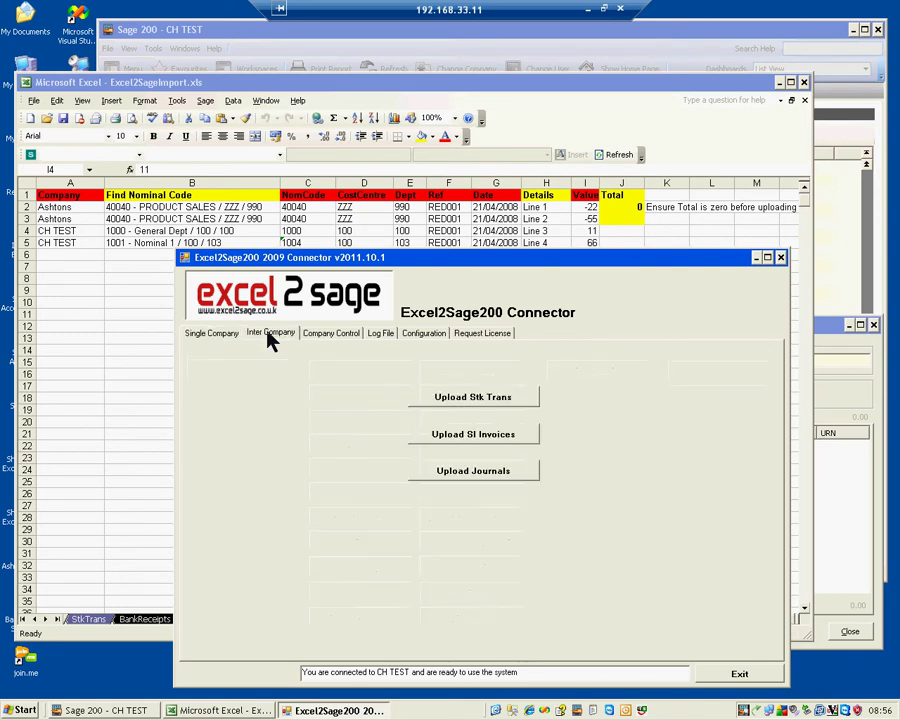
left_click(465, 476)
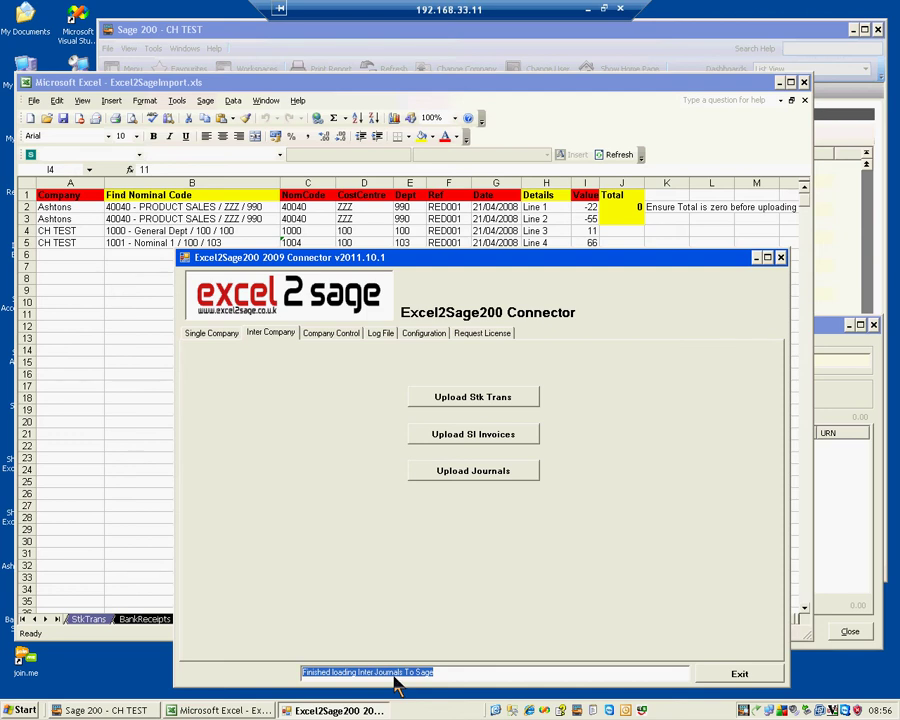
left_click(221, 338)
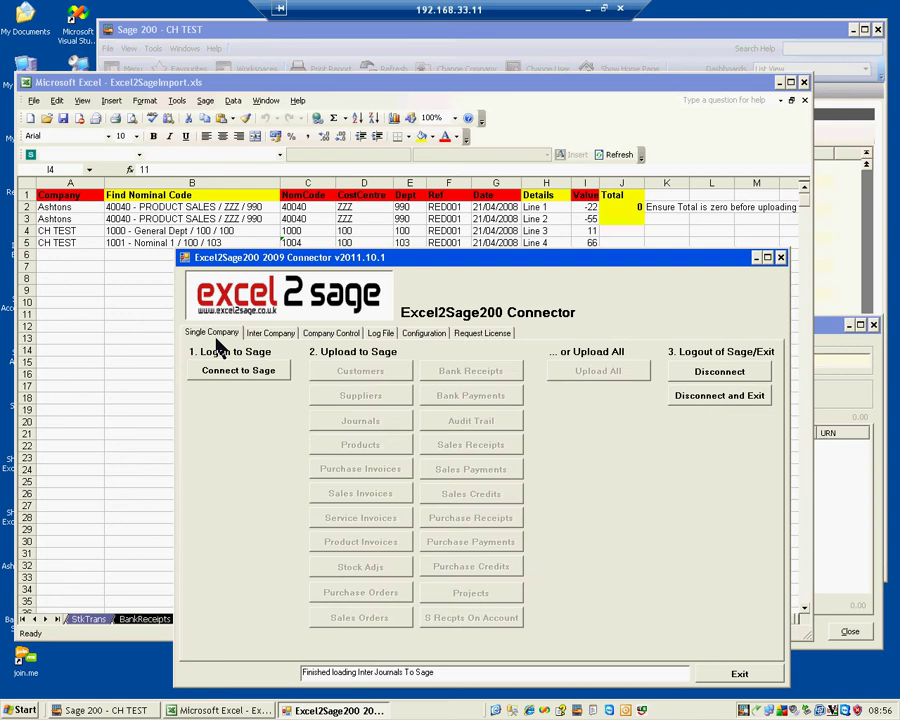
left_click(710, 378)
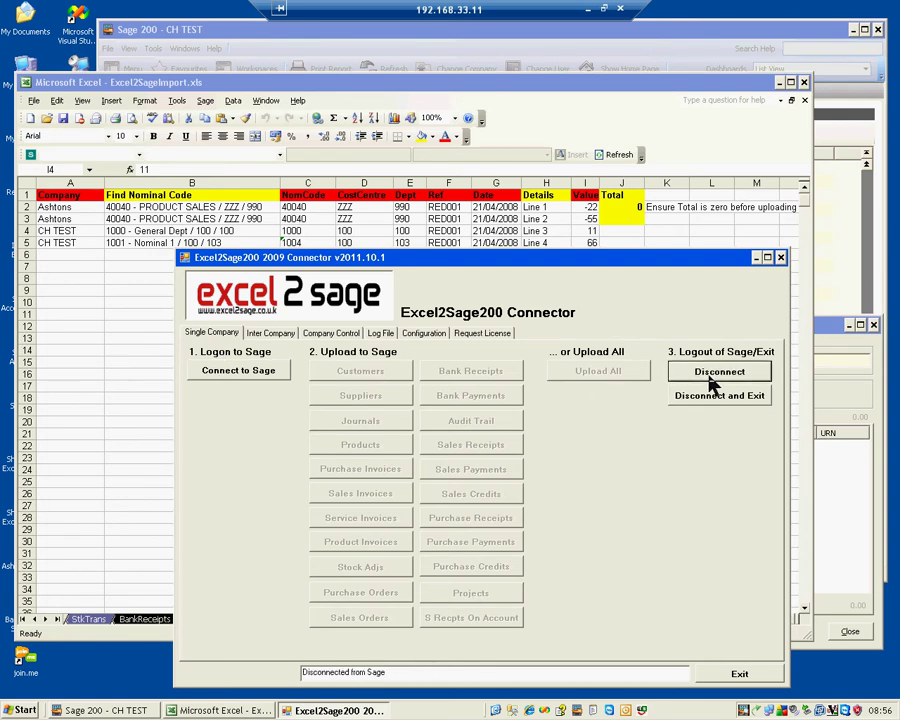
Check the workbook's Line 4 row: account 1004 / 100 / 103 with value 66
left_click(76, 236)
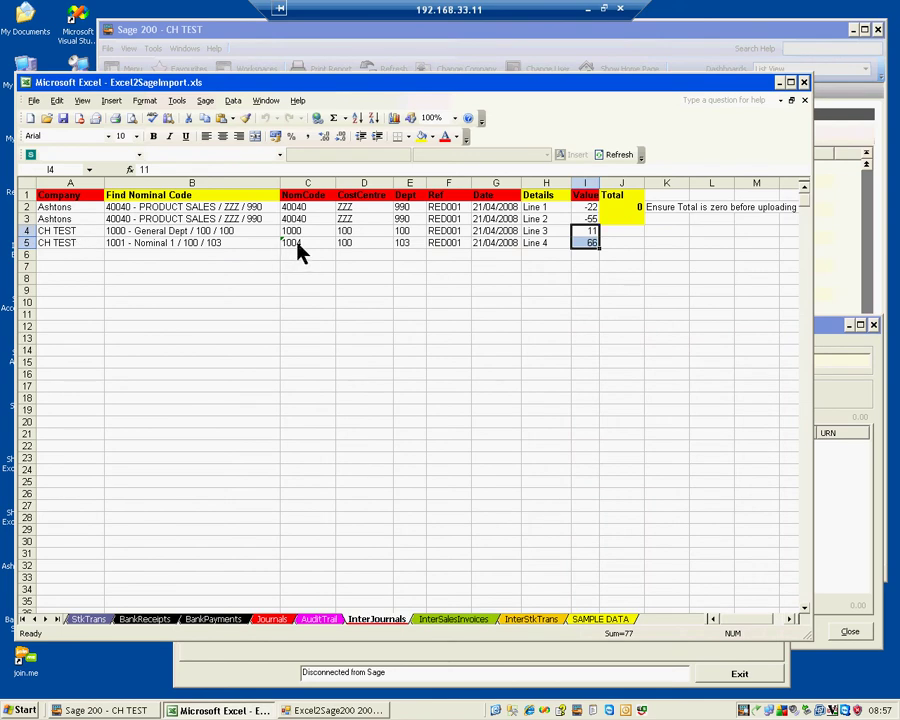
left_click(323, 245)
left_click(360, 250)
left_click(409, 248)
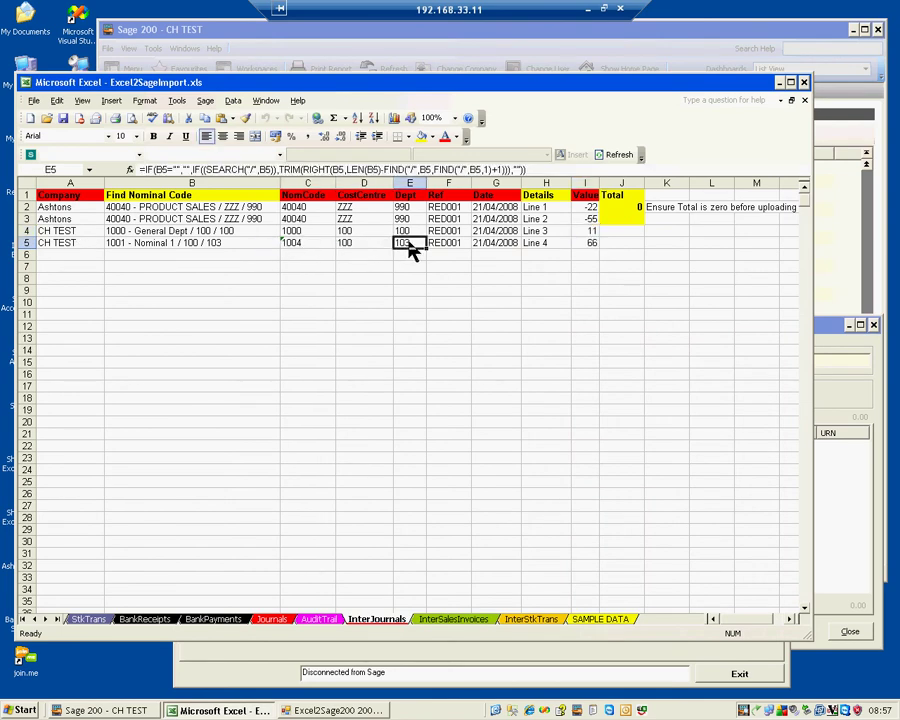
left_click(585, 243)
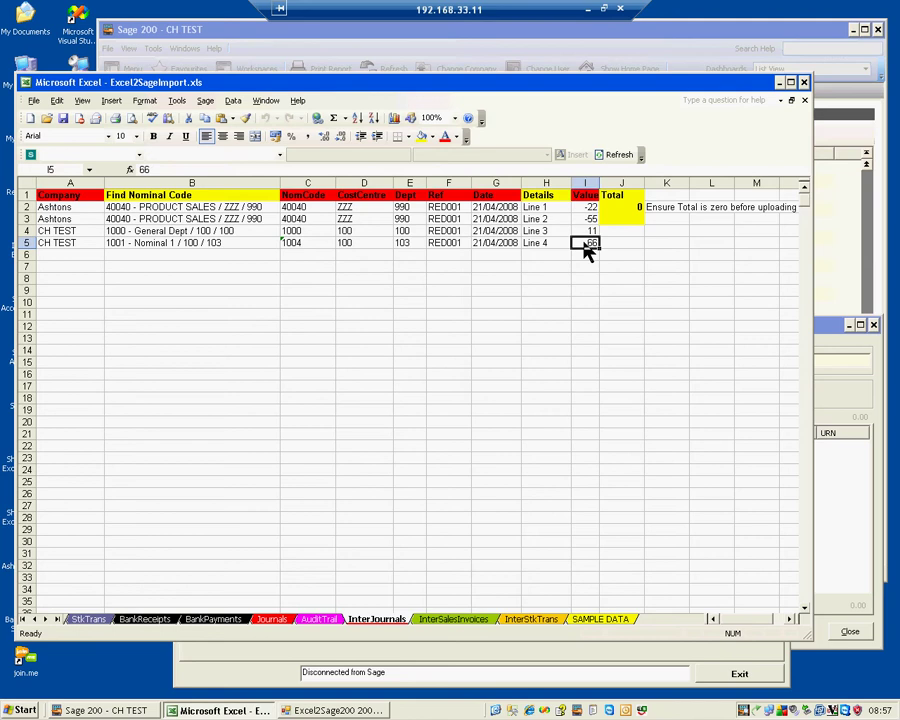
Enter nominal account 1004 / 100 / 103 in Sage's transaction enquiry
left_click(818, 330)
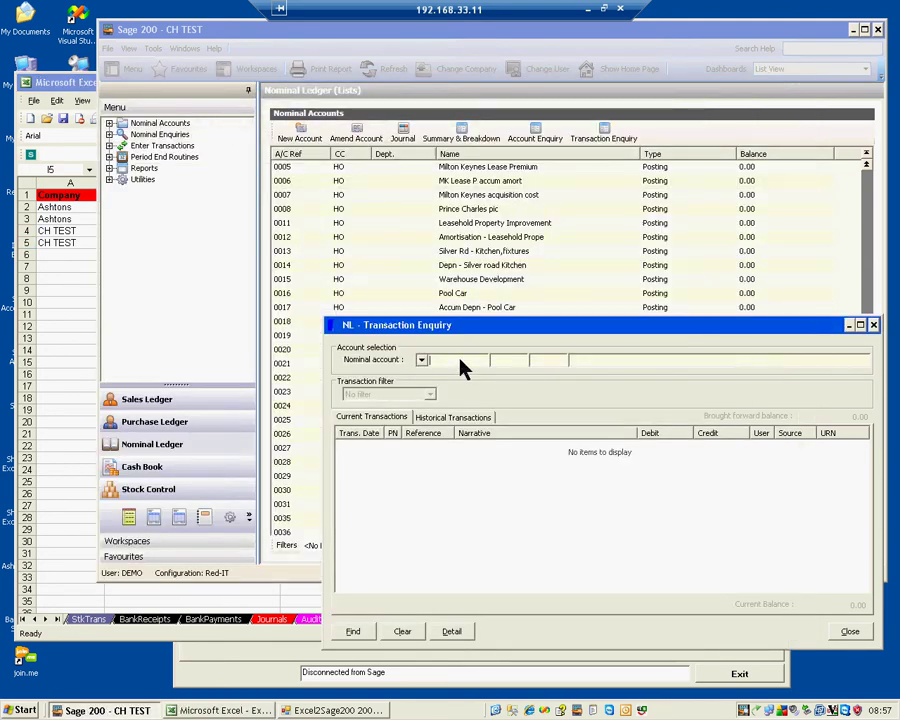
type("1004")
key("Tab")
type("100")
key("Tab")
type("103")
left_click(62, 348)
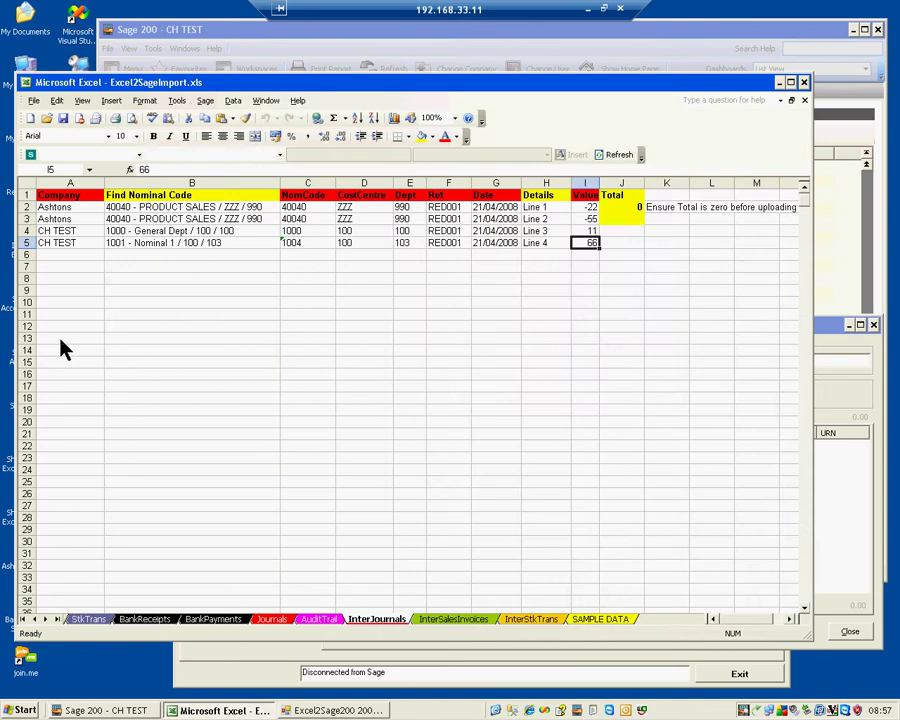
left_click(848, 400)
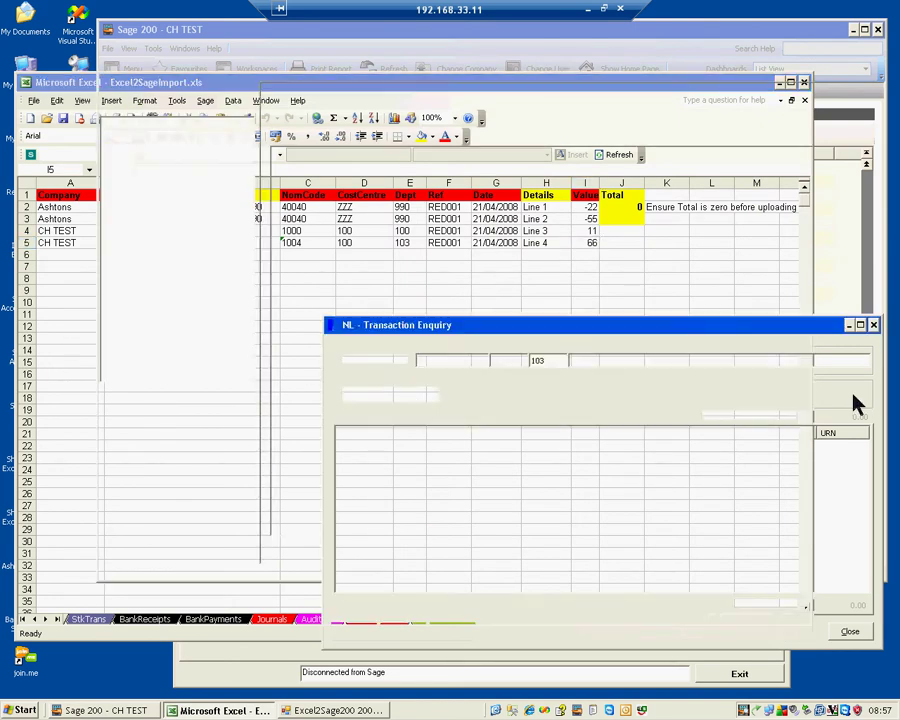
List the account's transactions and select the newly posted 66.00 Line 4 debit
left_click(452, 630)
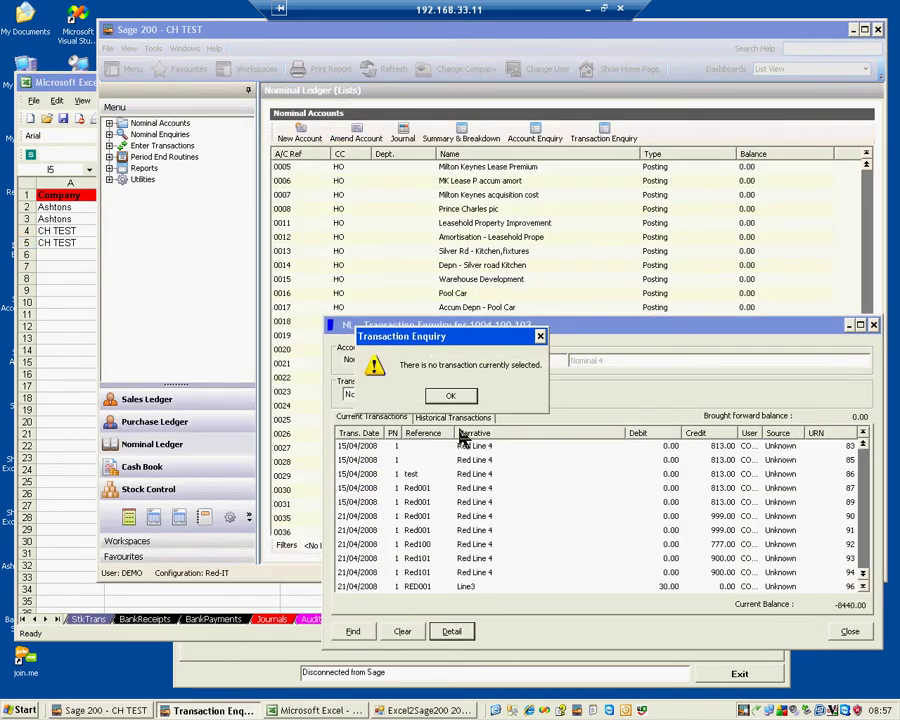
left_click(450, 396)
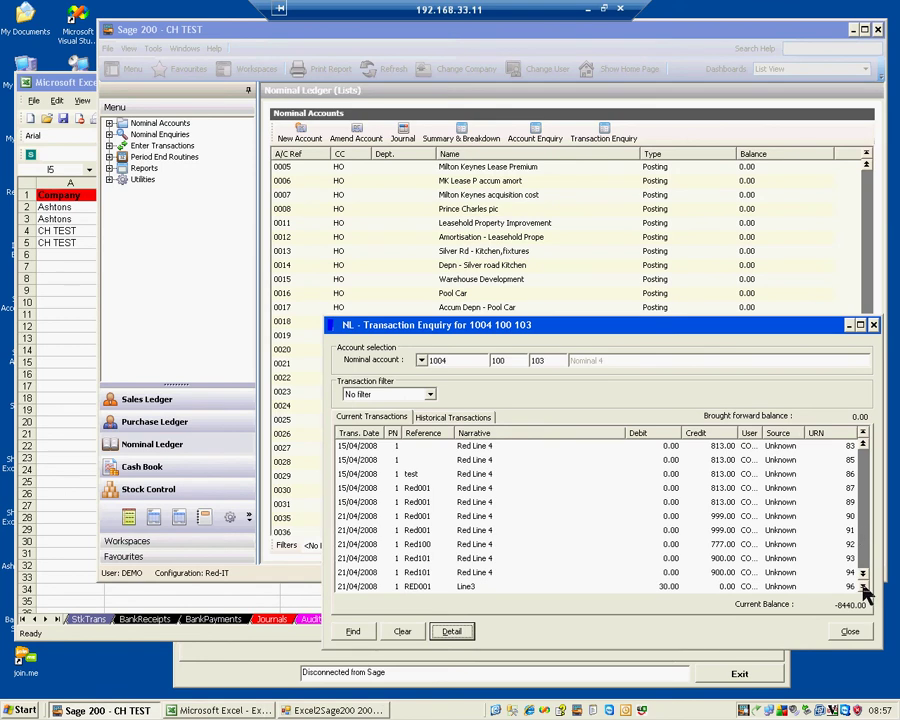
scroll(864, 572, "down", 2)
left_click(764, 574)
left_click(677, 574)
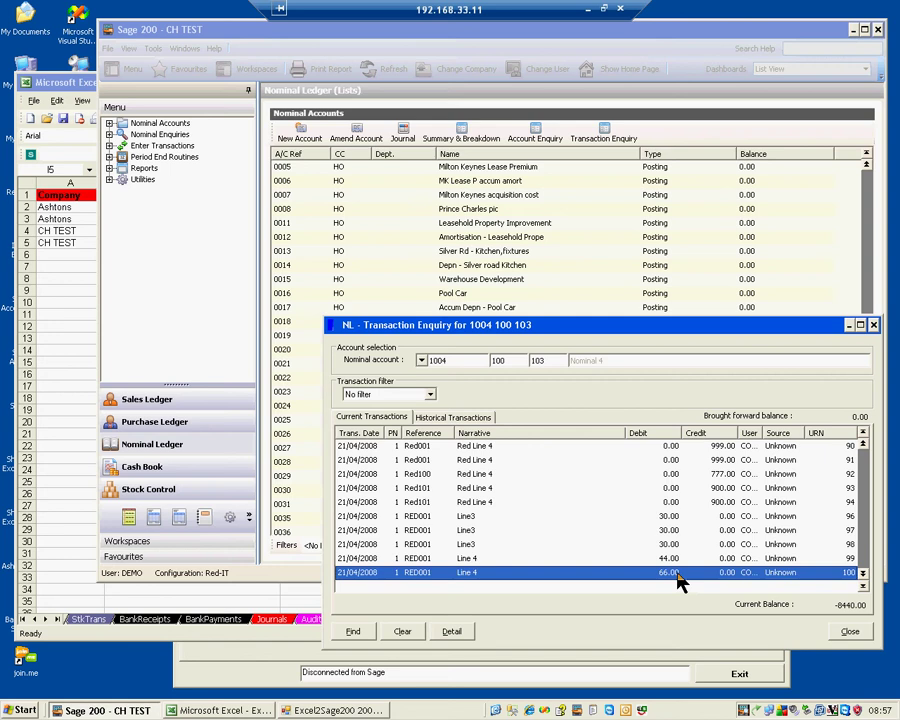
Check the workbook's CH TEST Line 3 row and change the enquiry account to 1000 / 100 / 100
left_click(70, 289)
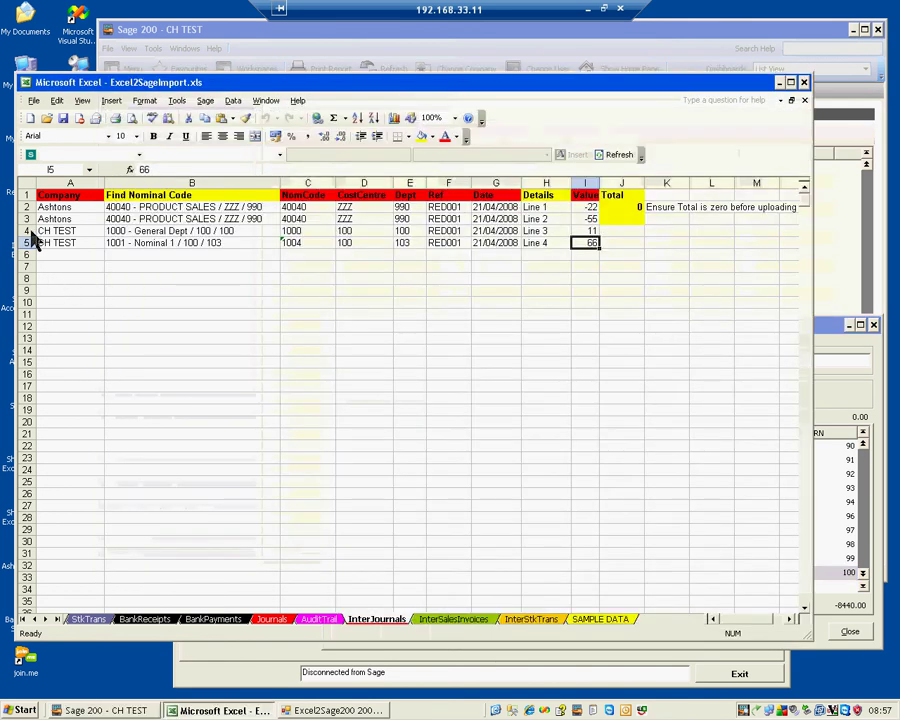
left_click(27, 231)
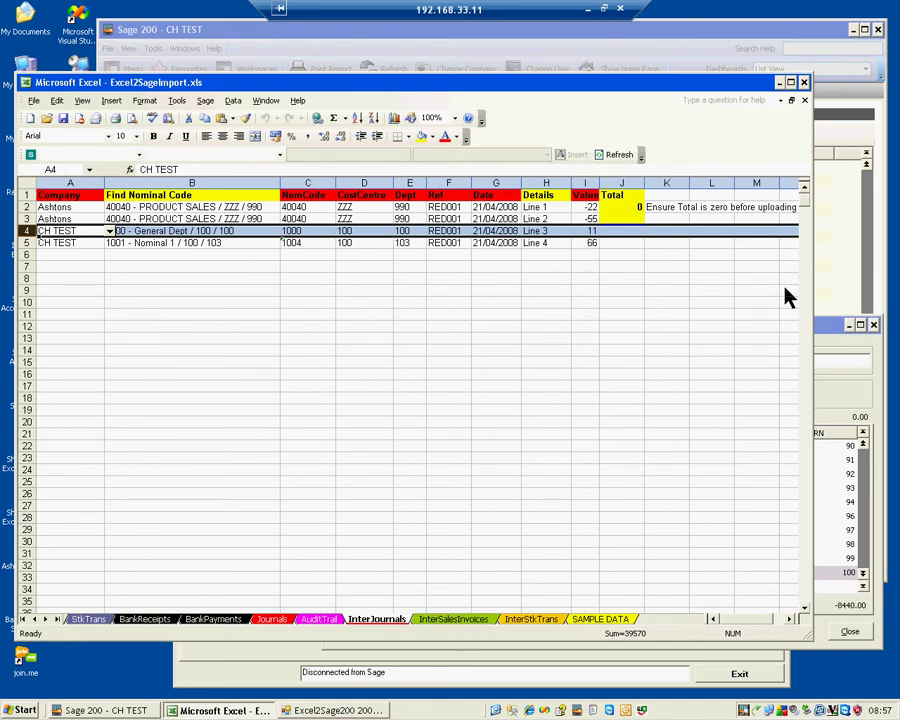
left_click(829, 340)
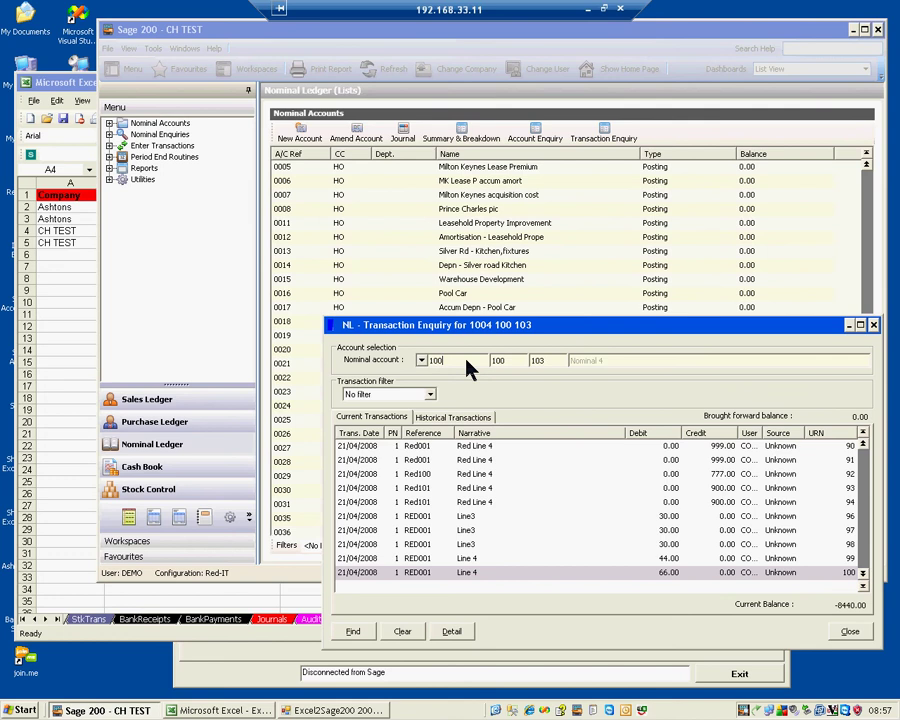
type("0")
List the account's transactions, select the 11.00 Line 3 debit, and close the enquiry
left_click(452, 631)
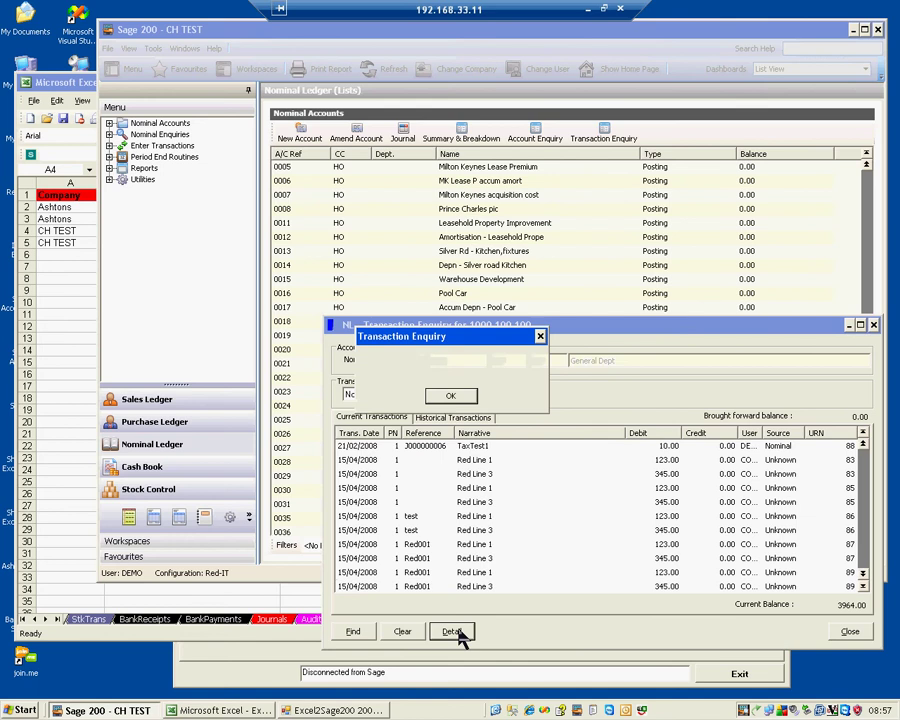
left_click(450, 395)
scroll(866, 594, "down", 4)
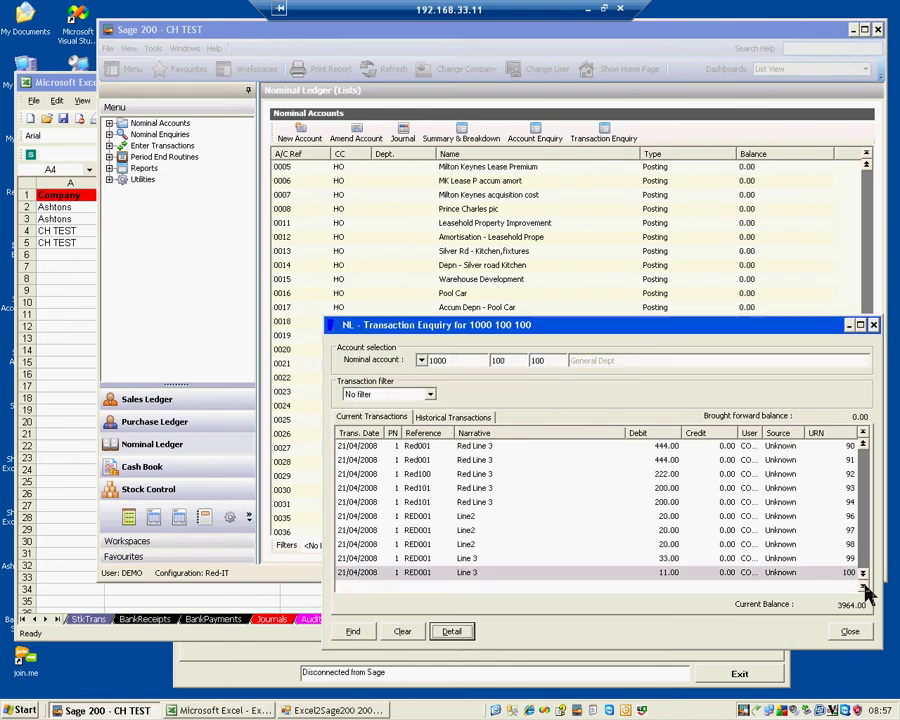
left_click(632, 574)
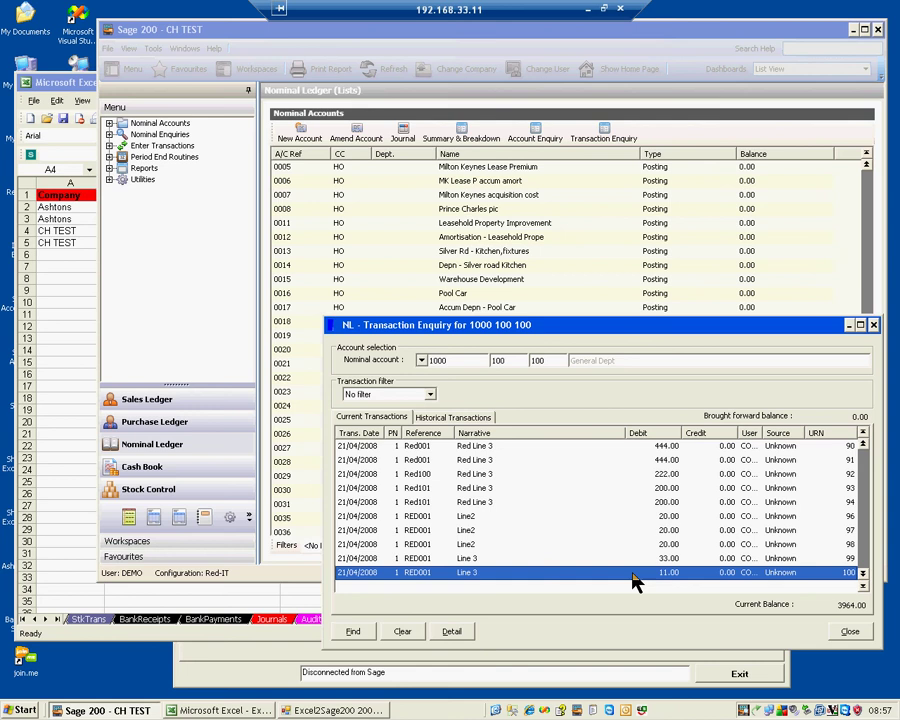
left_click(850, 635)
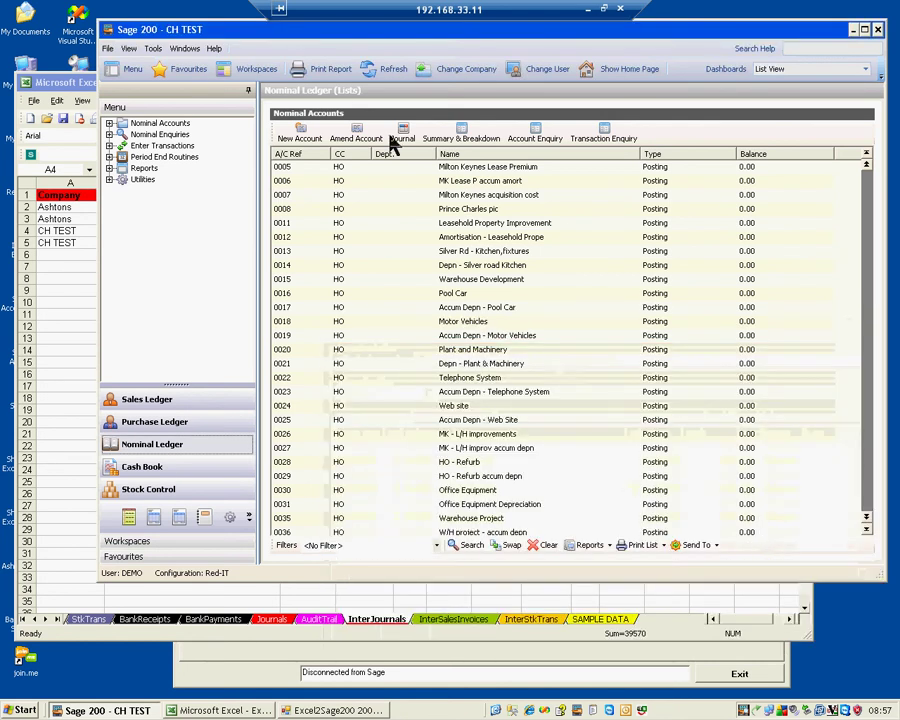
Switch Sage 200's working company to Ashtons through File > Change Company
left_click(107, 48)
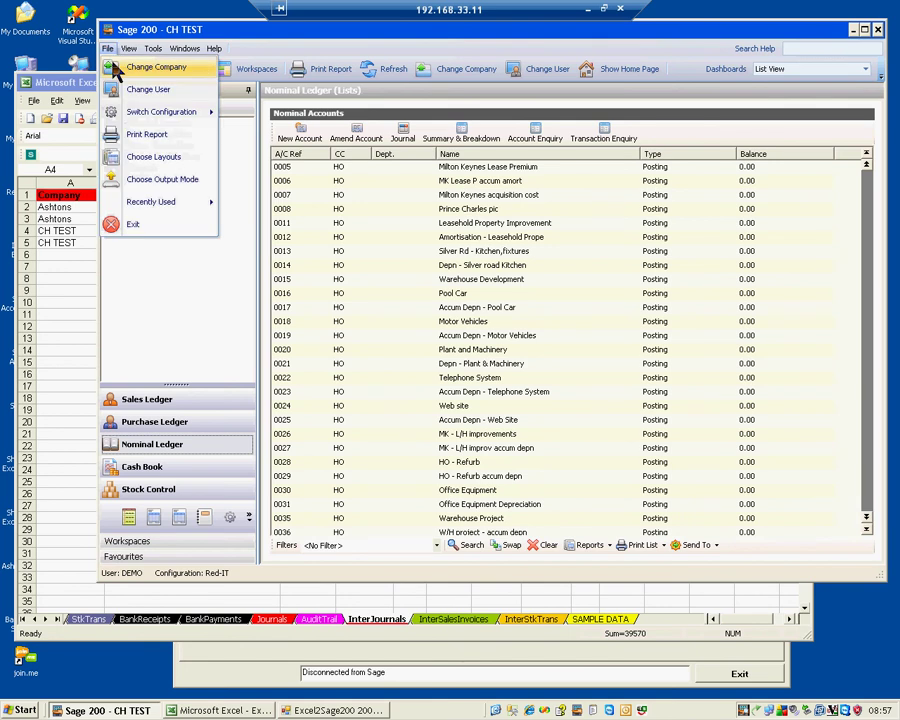
left_click(305, 192)
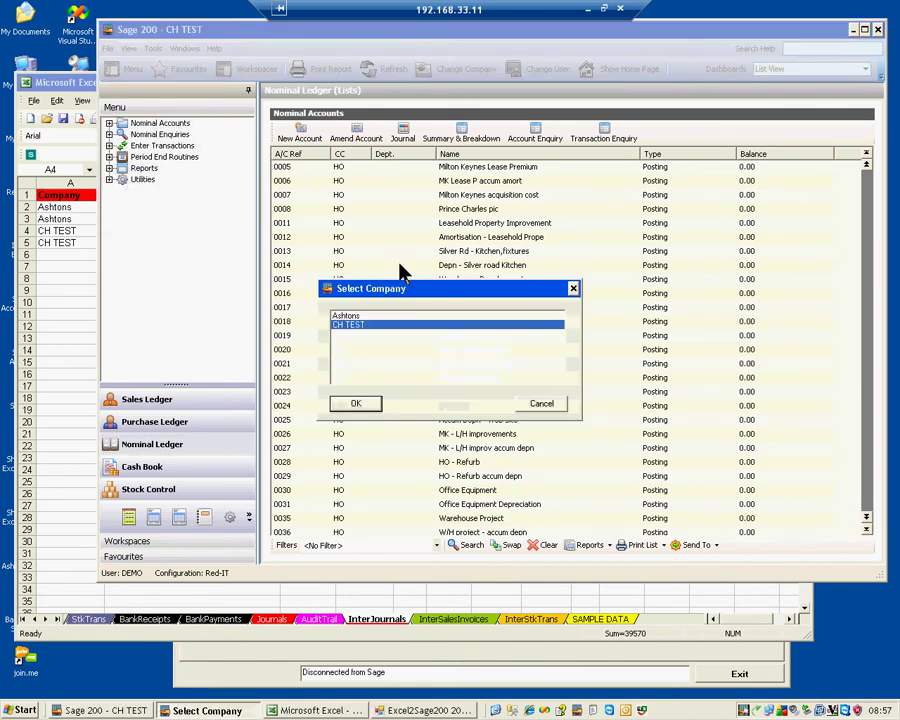
left_click(366, 315)
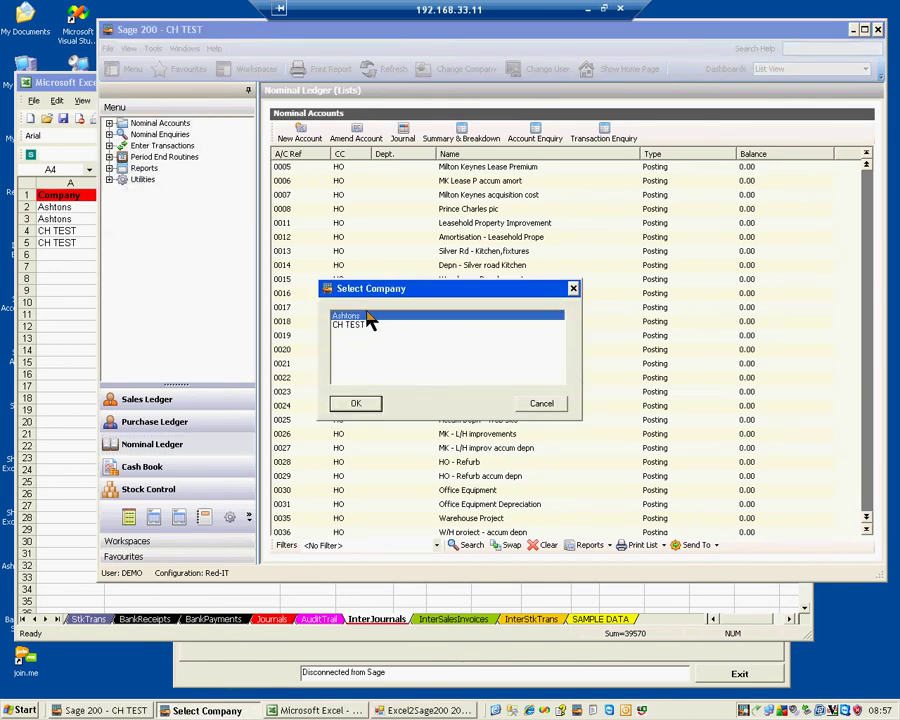
left_click(350, 404)
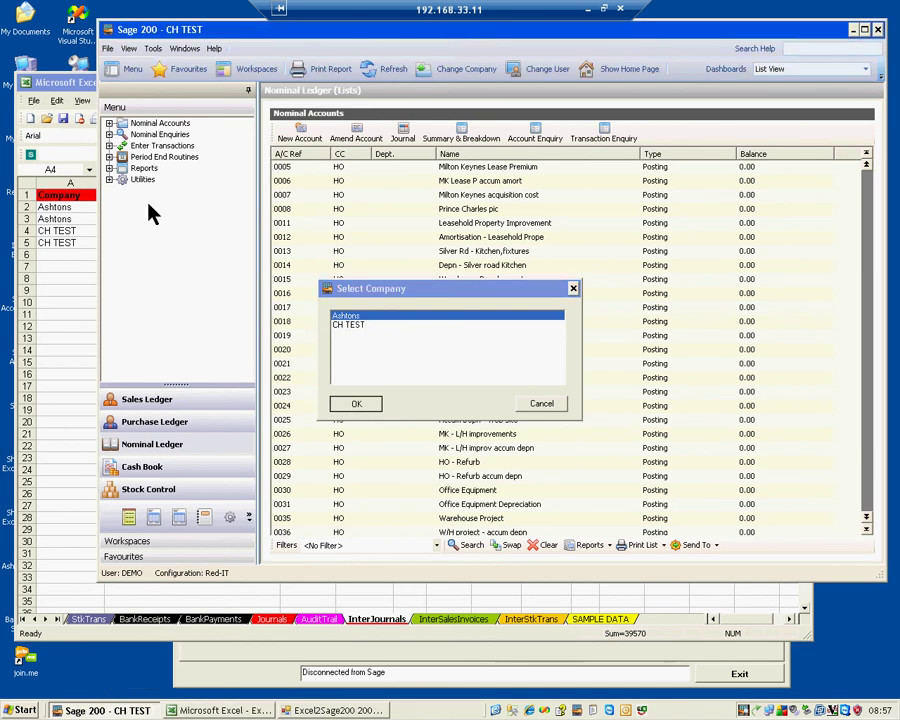
left_click(70, 84)
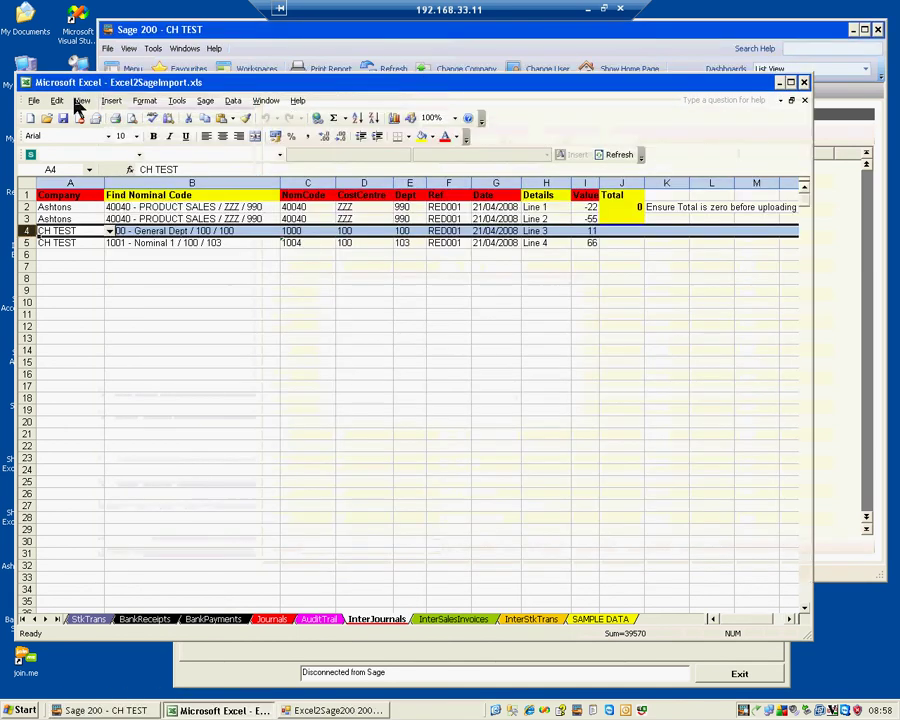
left_click(211, 263)
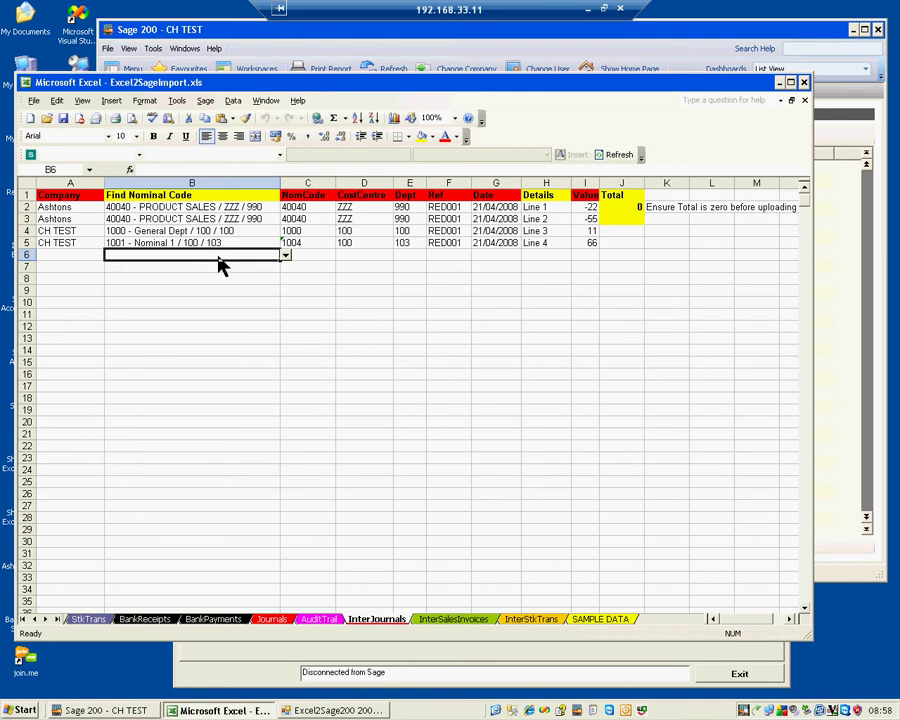
left_click(581, 211)
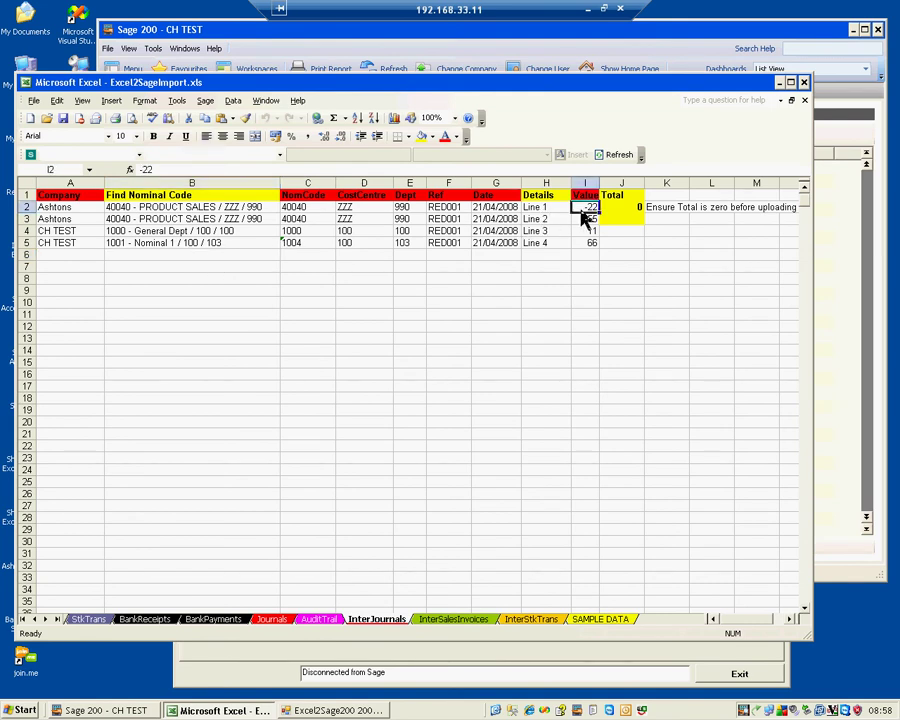
left_click(586, 219)
left_click(330, 210)
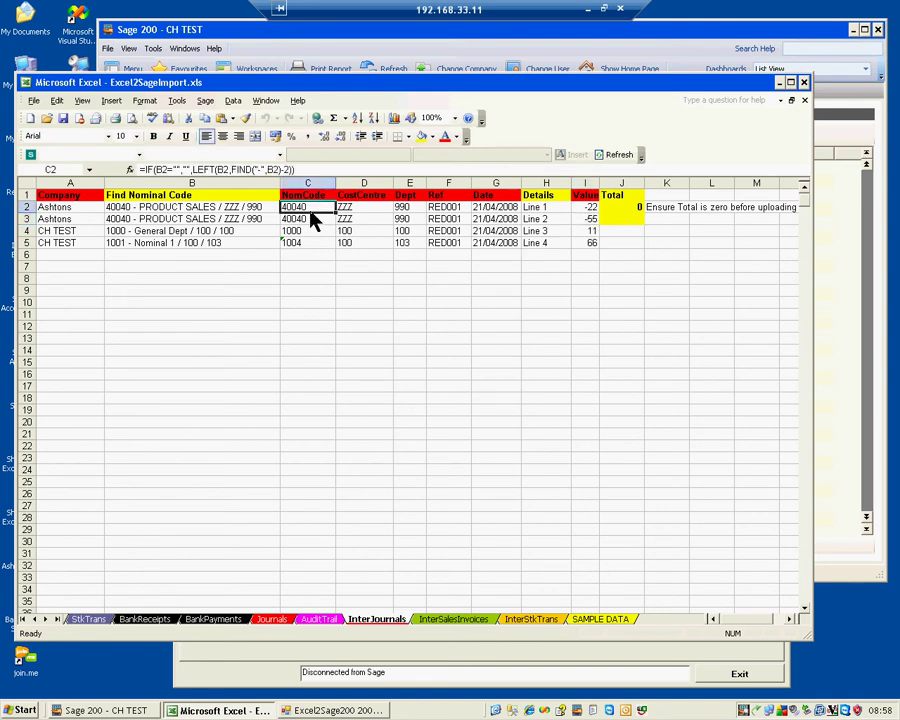
left_click(346, 208)
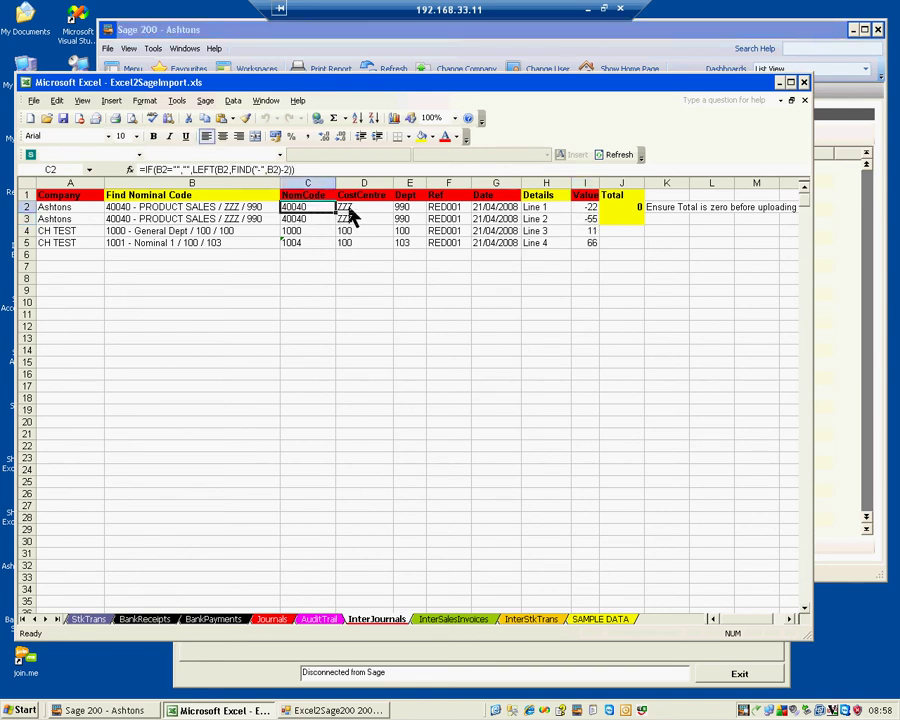
left_click(414, 208)
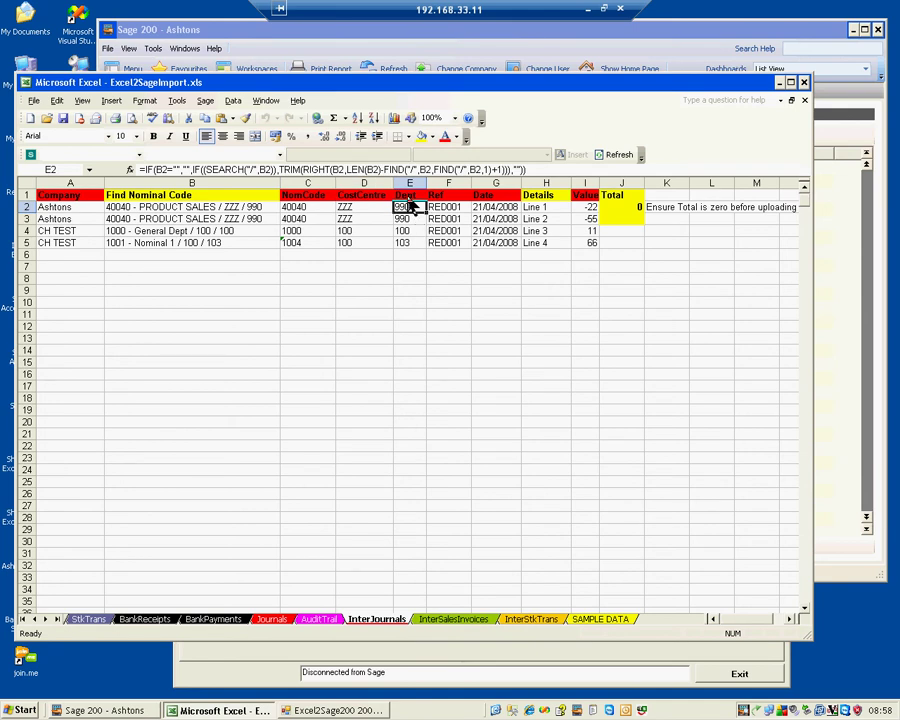
left_click(248, 45)
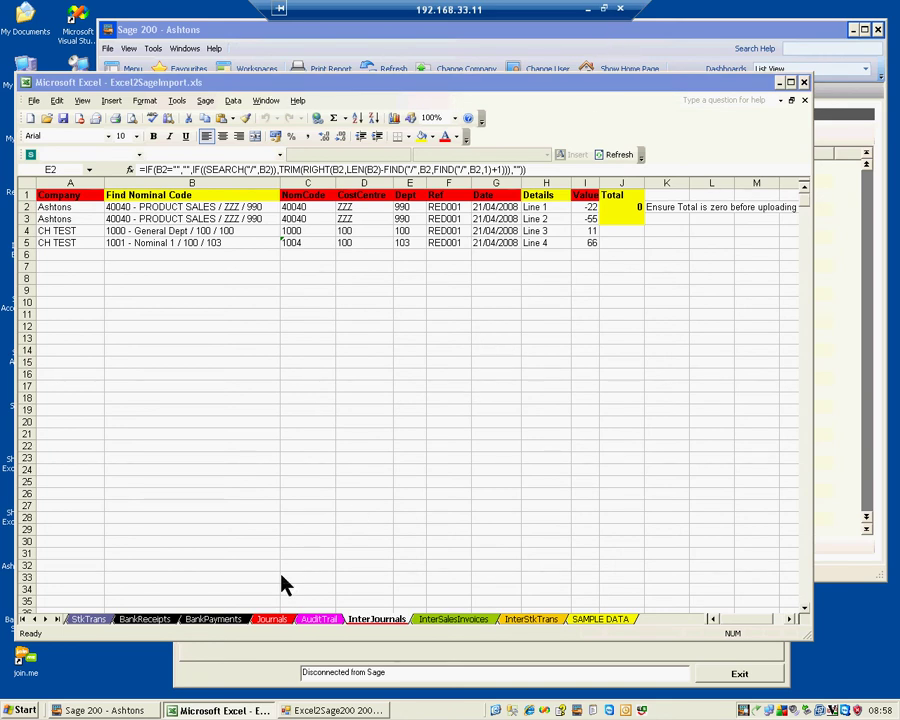
left_click(271, 621)
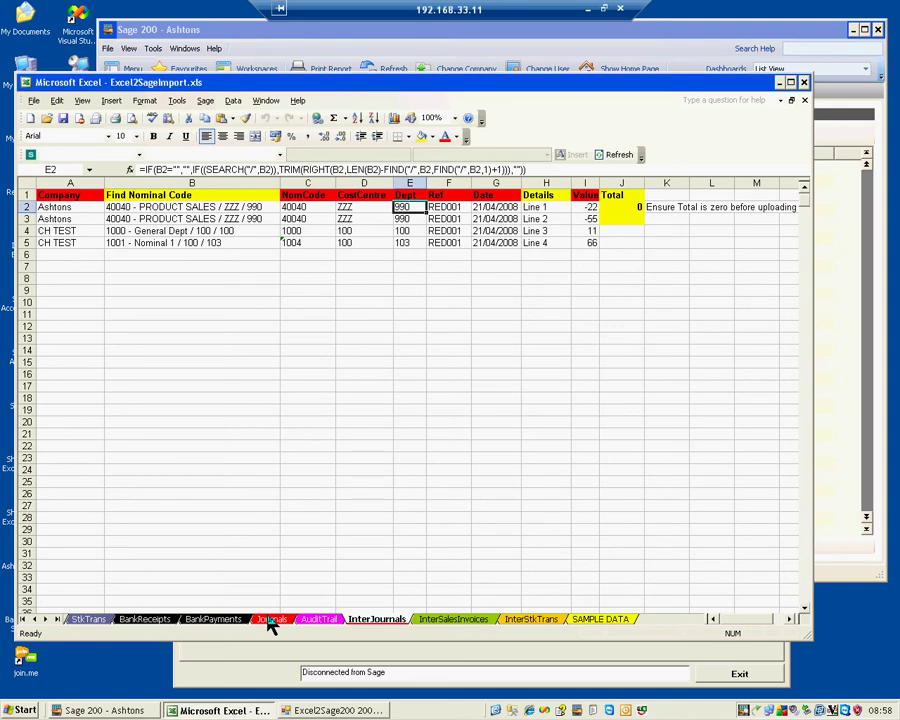
left_click(271, 622)
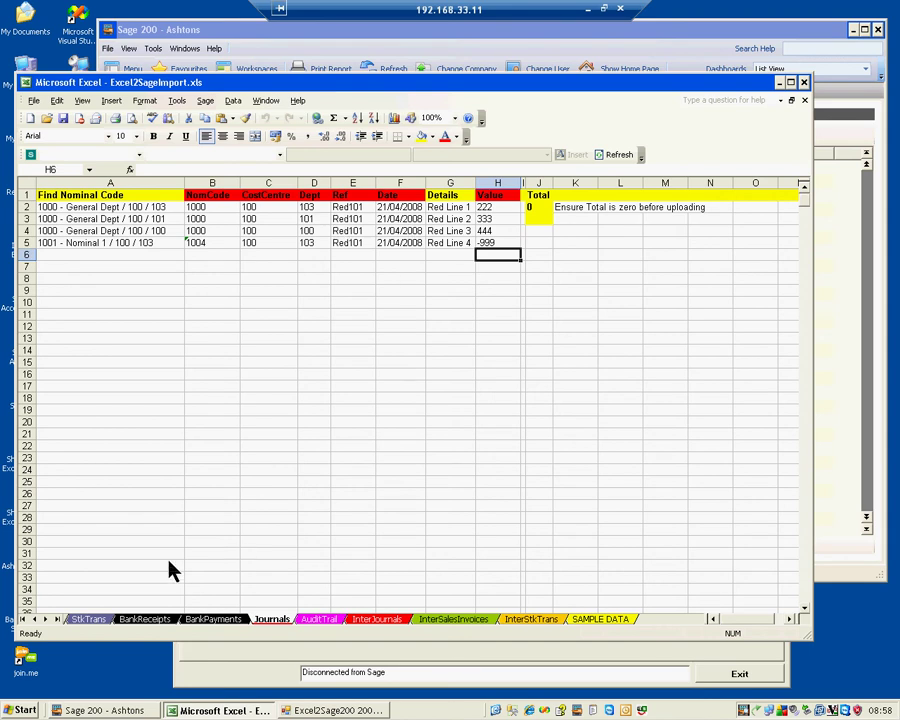
left_click(378, 620)
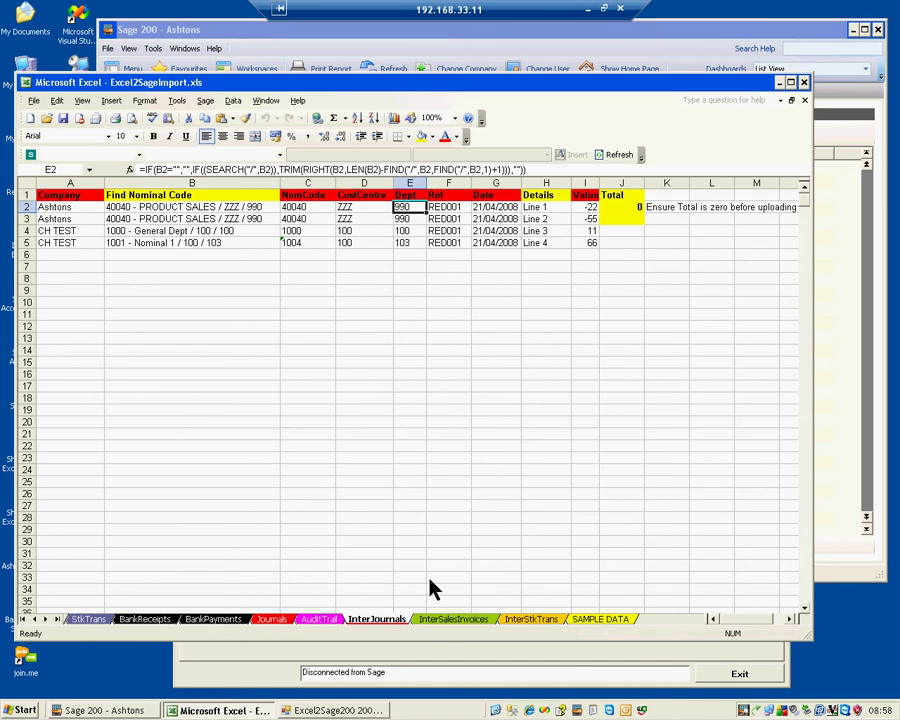
Activate Sage 200 and minimise the Excel workbook
left_click(708, 36)
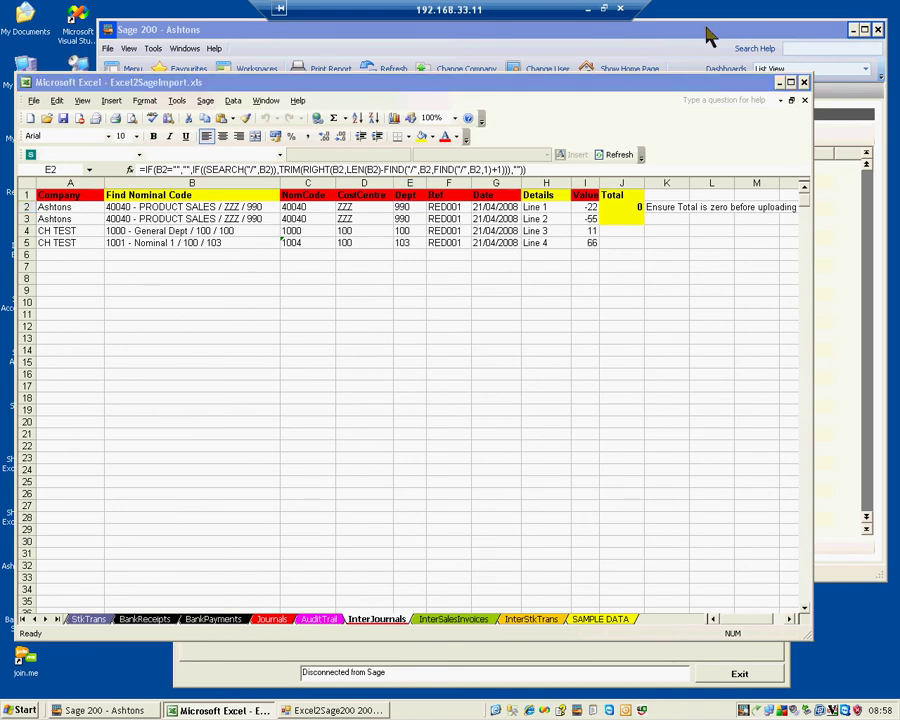
left_click(779, 82)
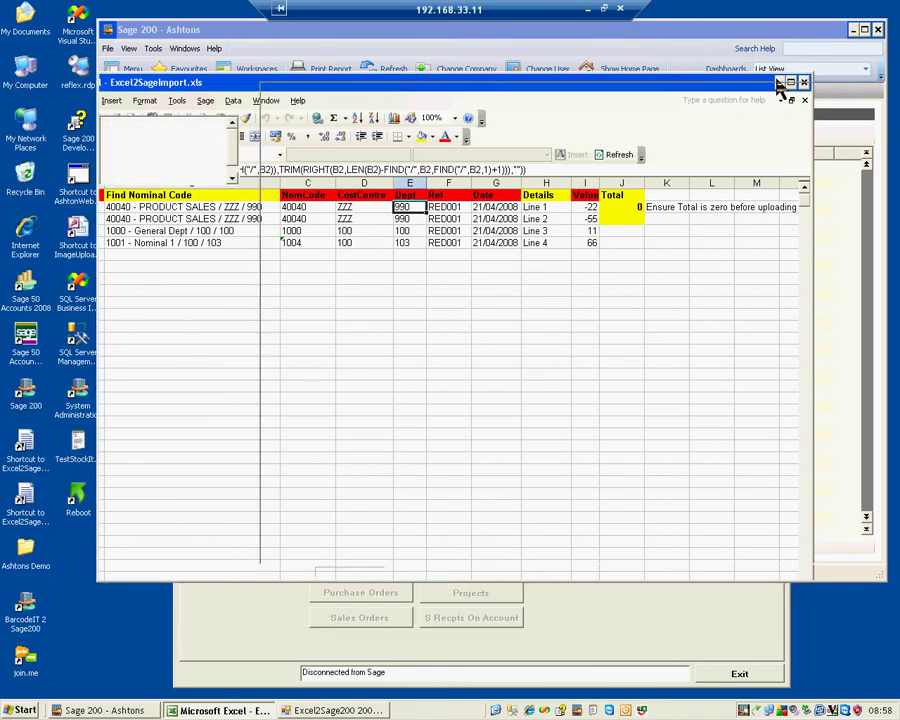
Open the Transaction Enquiry from the Ashtons Nominal Accounts list
left_click(709, 34)
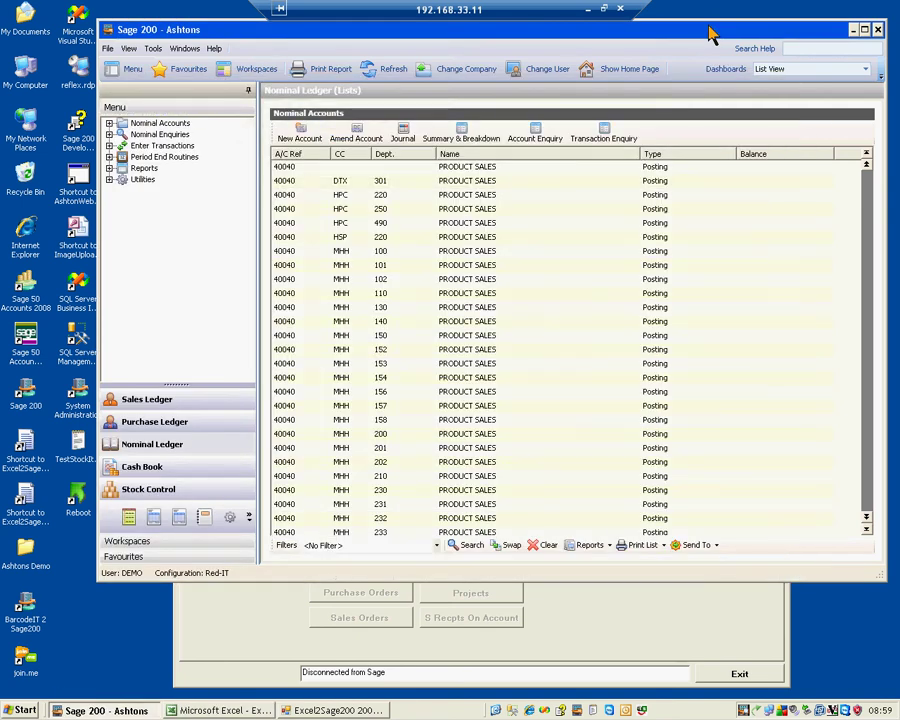
left_click(180, 124)
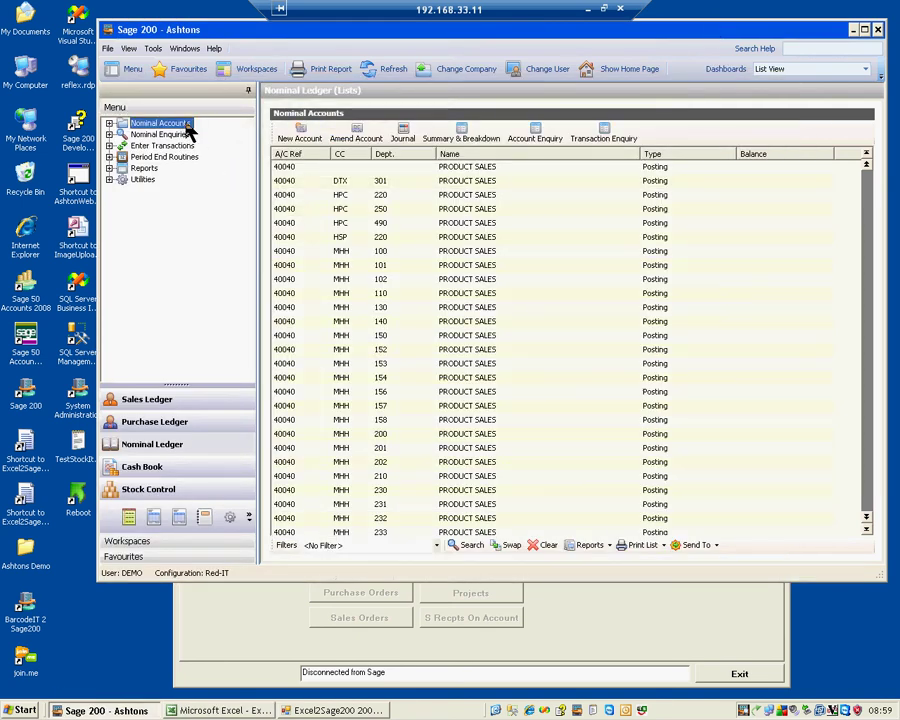
left_click(605, 136)
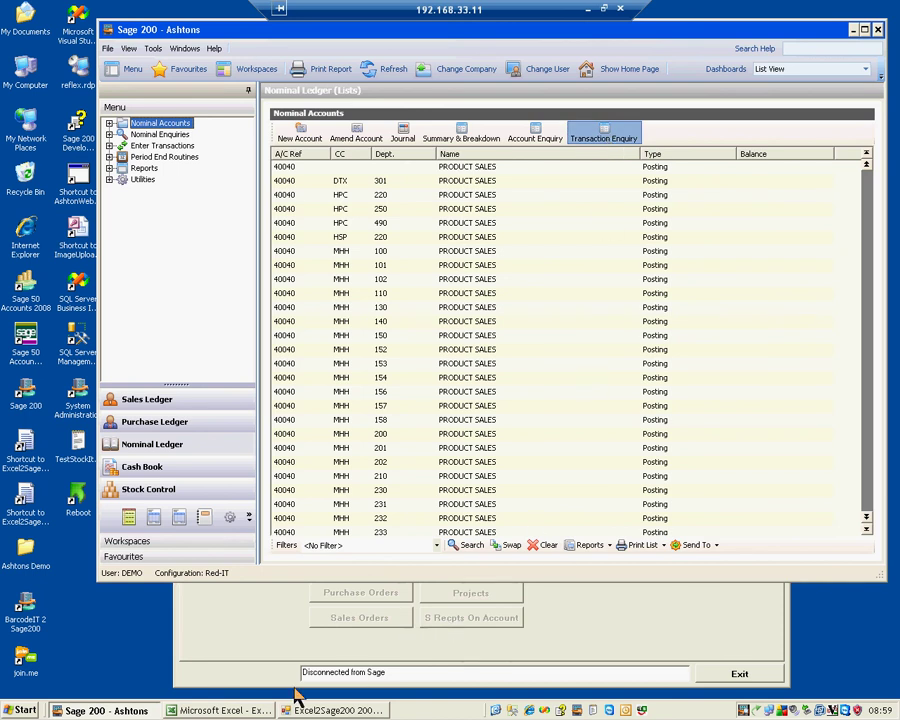
left_click(222, 710)
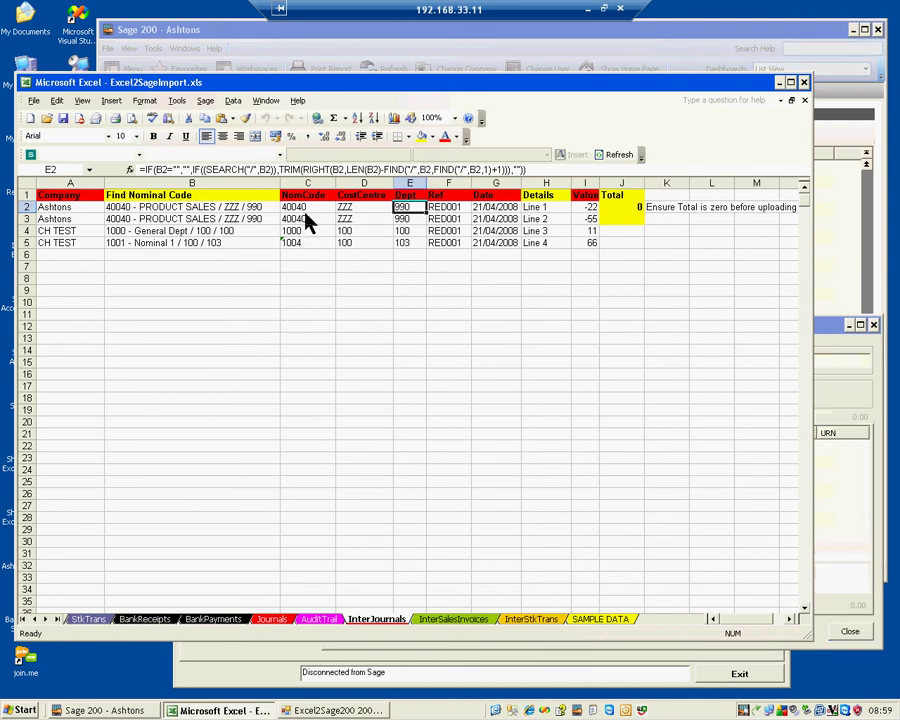
left_click(826, 338)
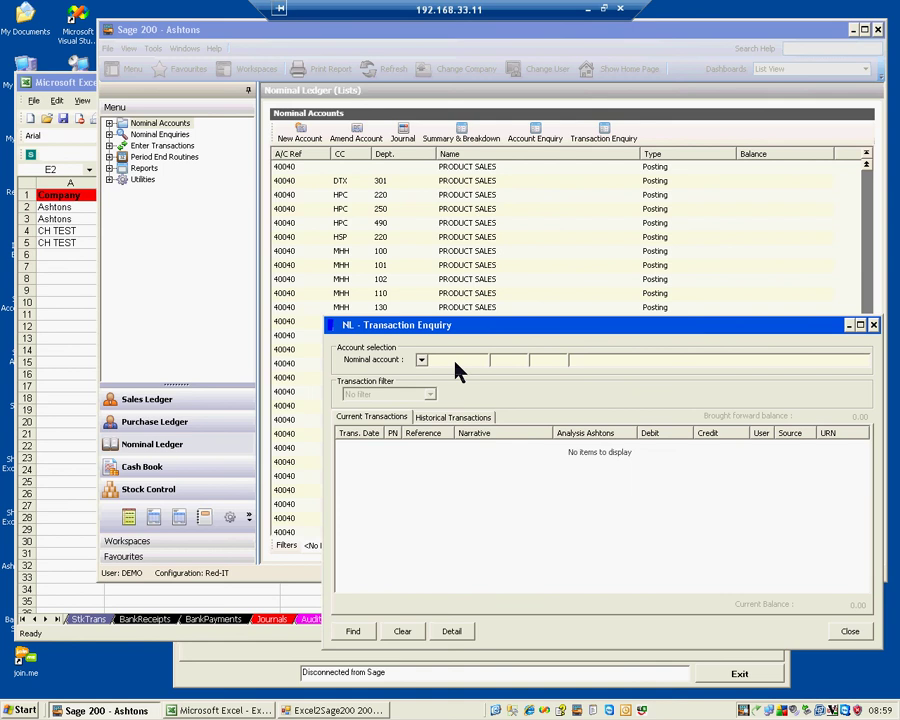
Enter account 40040 / ZZZ / 999 by mistake, then clear it
type("40040")
key("Tab")
type("zzz")
key("BackSpace")
key("BackSpace")
key("BackSpace")
type("ZZZ")
key("Tab")
type("999")
left_click(453, 631)
Recheck the workbook and re-enter 40040 / ZZZ as the nominal account
key("alt+Tab")
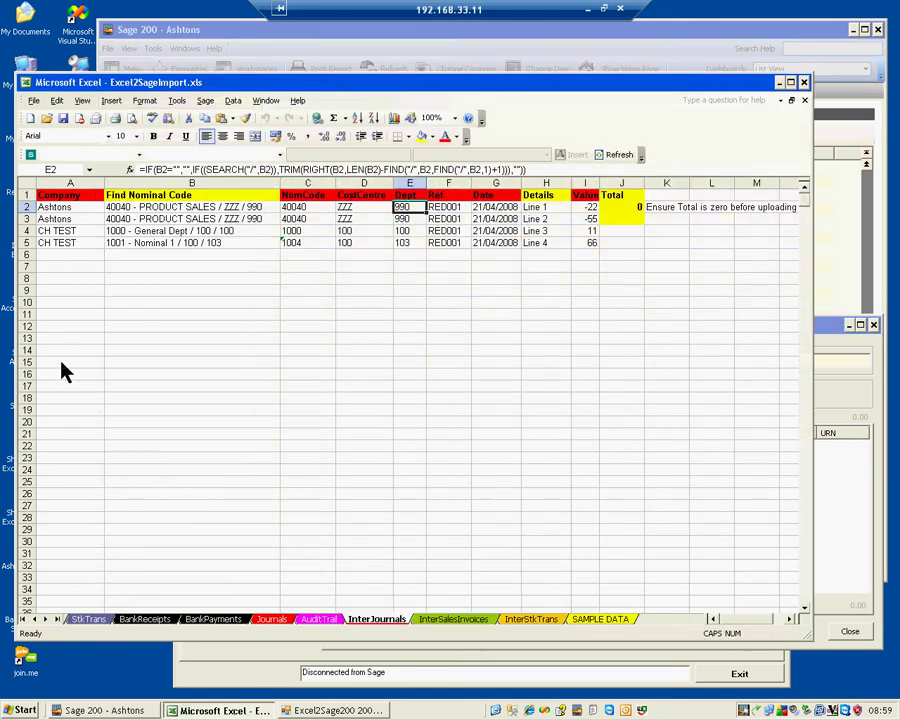
left_click(828, 340)
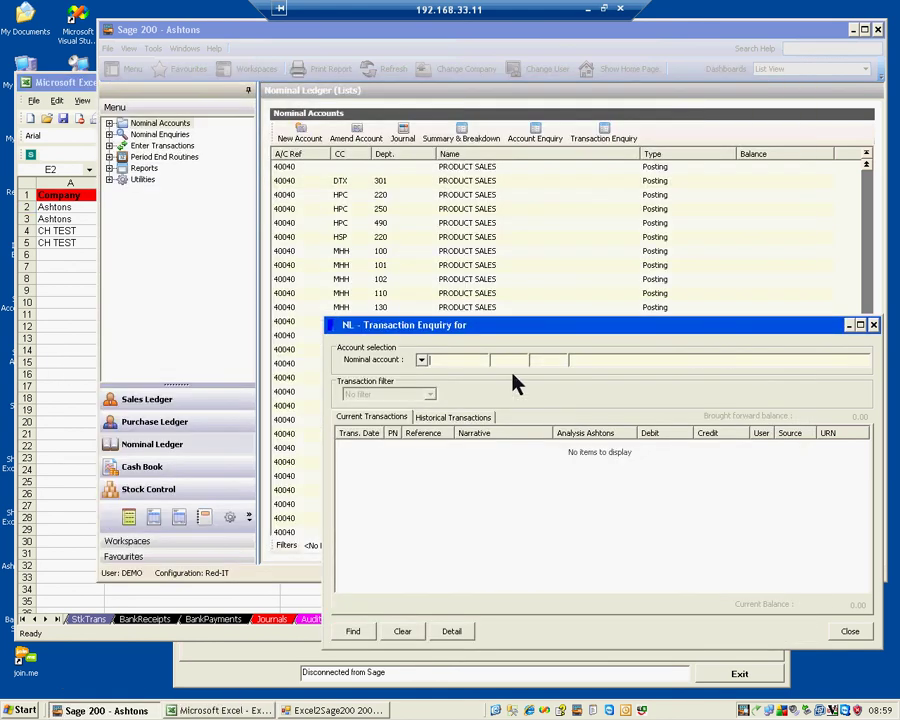
type("40040")
key("Tab")
type("ZZZ")
key("Tab")
Finish the account with department 990, dismiss the warning, and select the 55.00 Line 2 credit
type("990")
key("Tab")
left_click(452, 631)
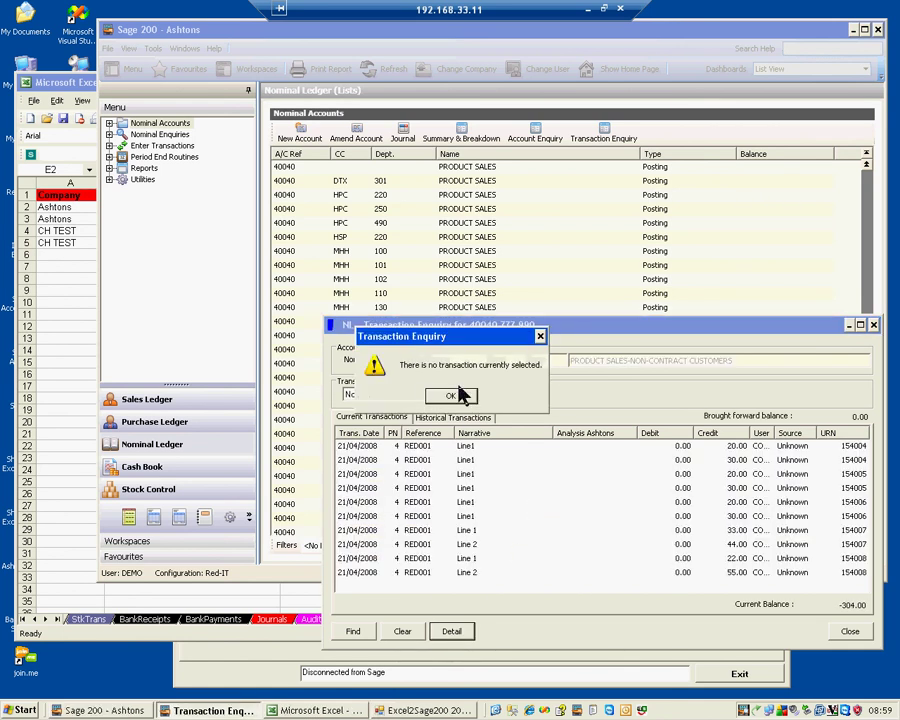
left_click(453, 396)
left_click(771, 572)
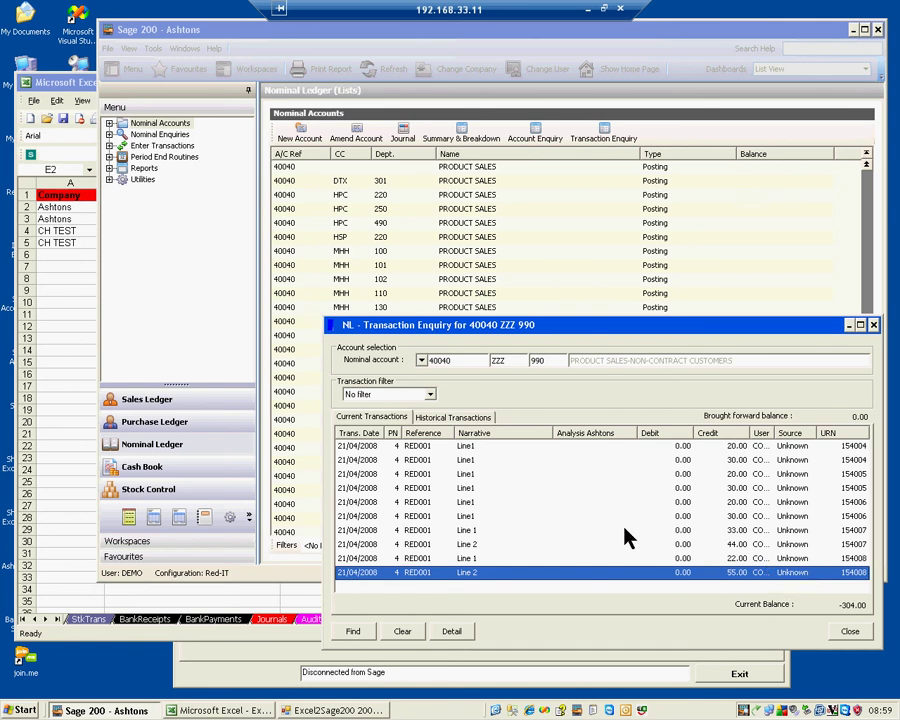
Compare with the workbook's Line 1 value in I2, then select the 22.00 and 55.00 credits
left_click(70, 287)
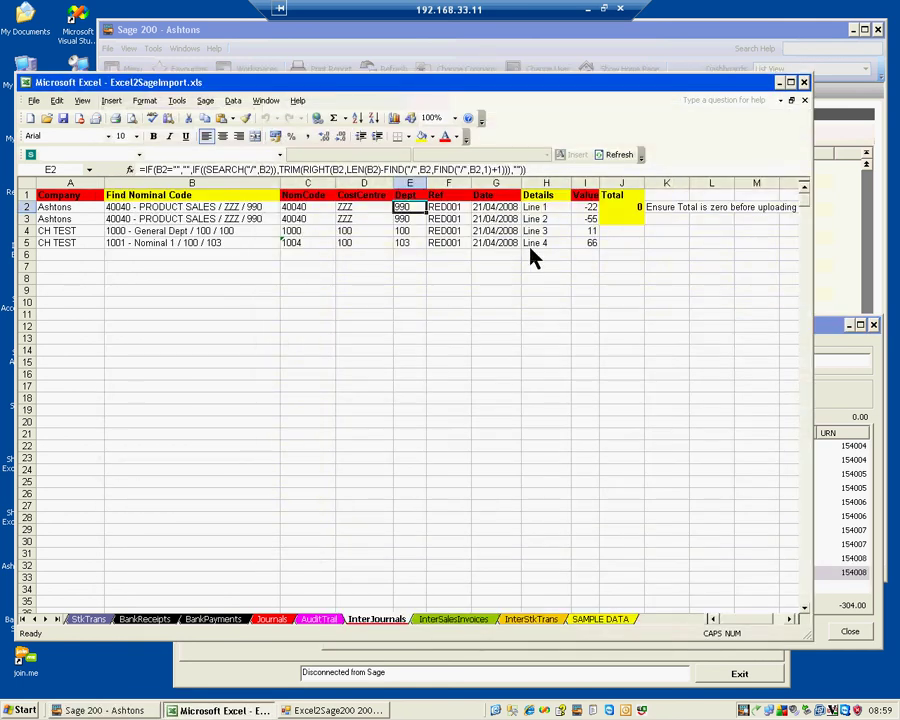
left_click(588, 209)
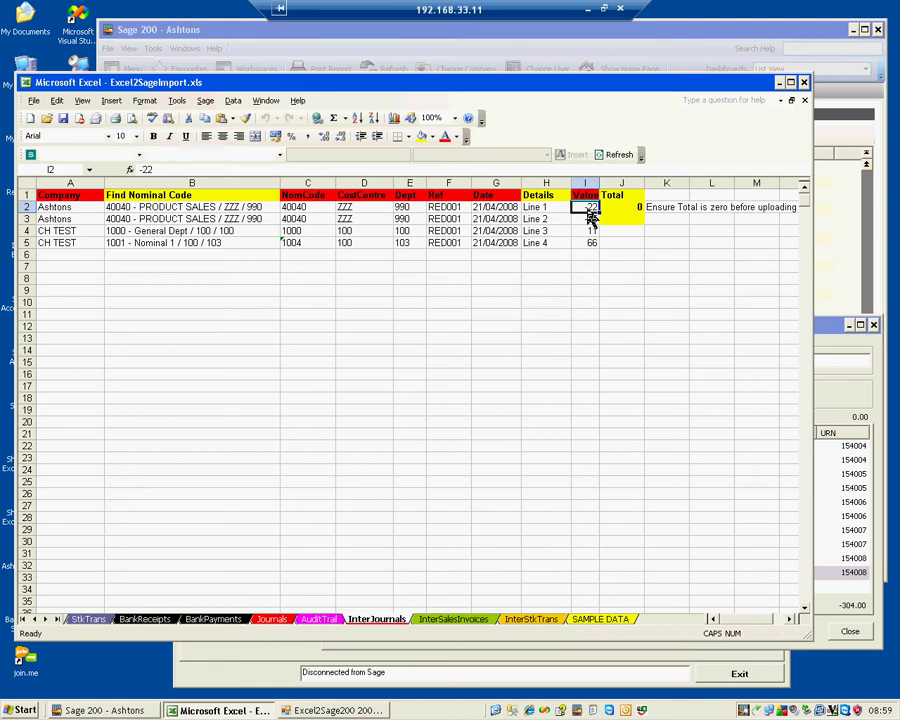
left_click(824, 330)
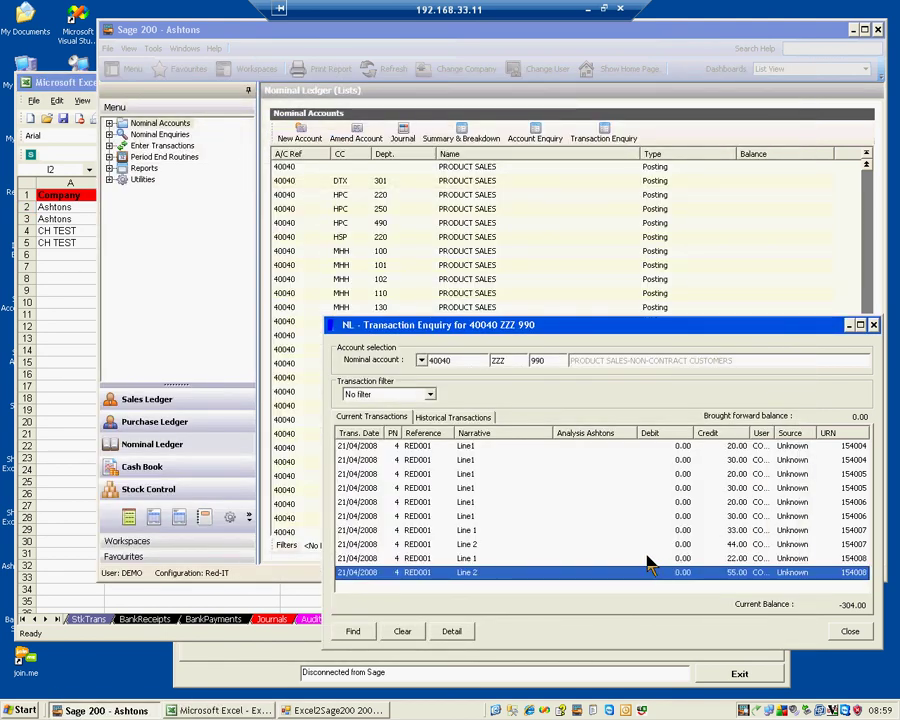
left_click(474, 560)
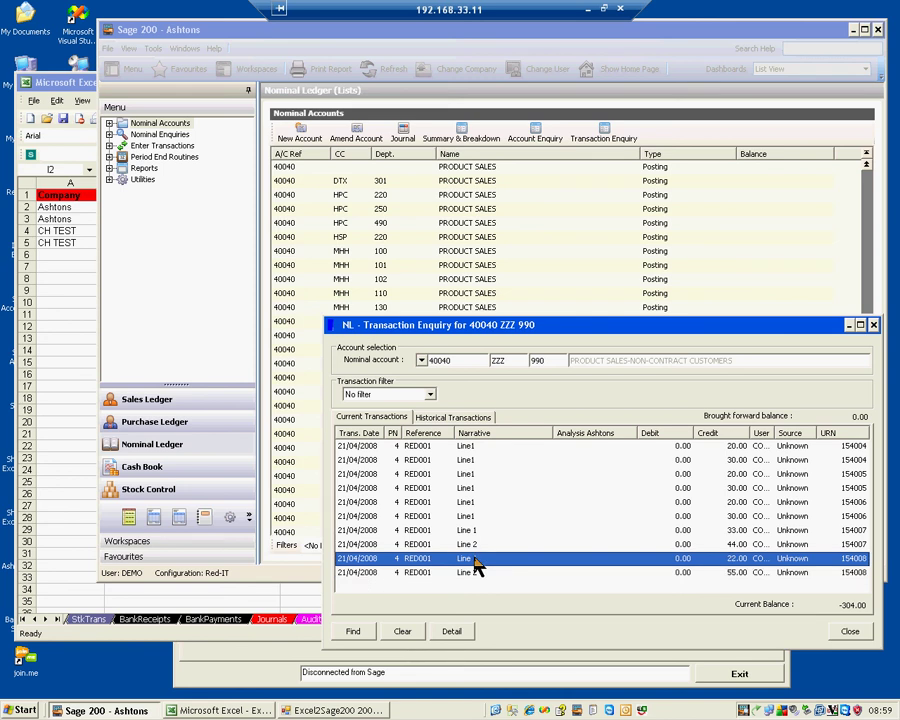
left_click(477, 570)
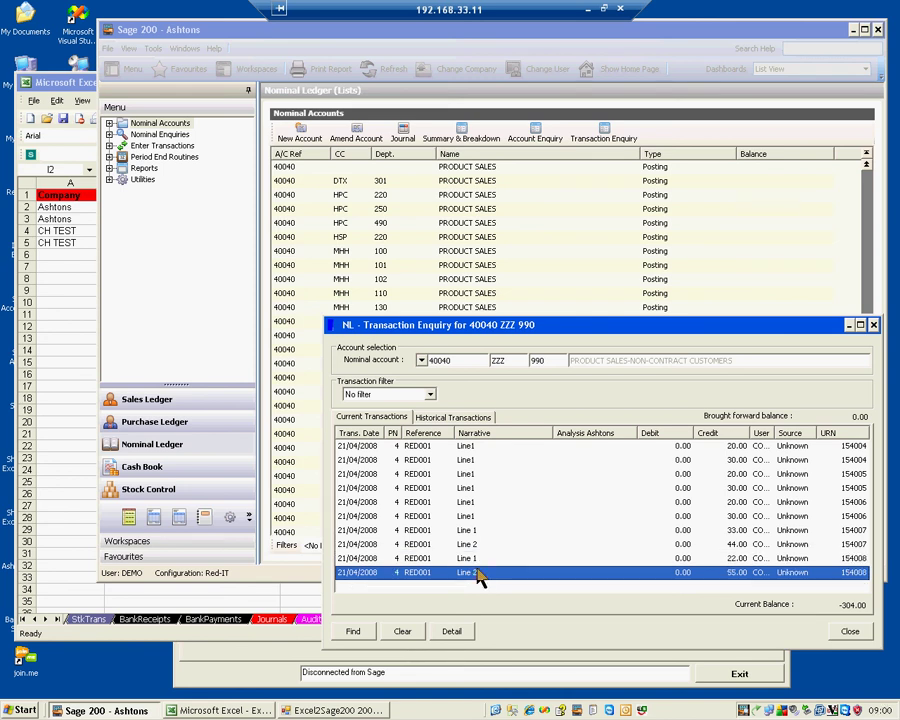